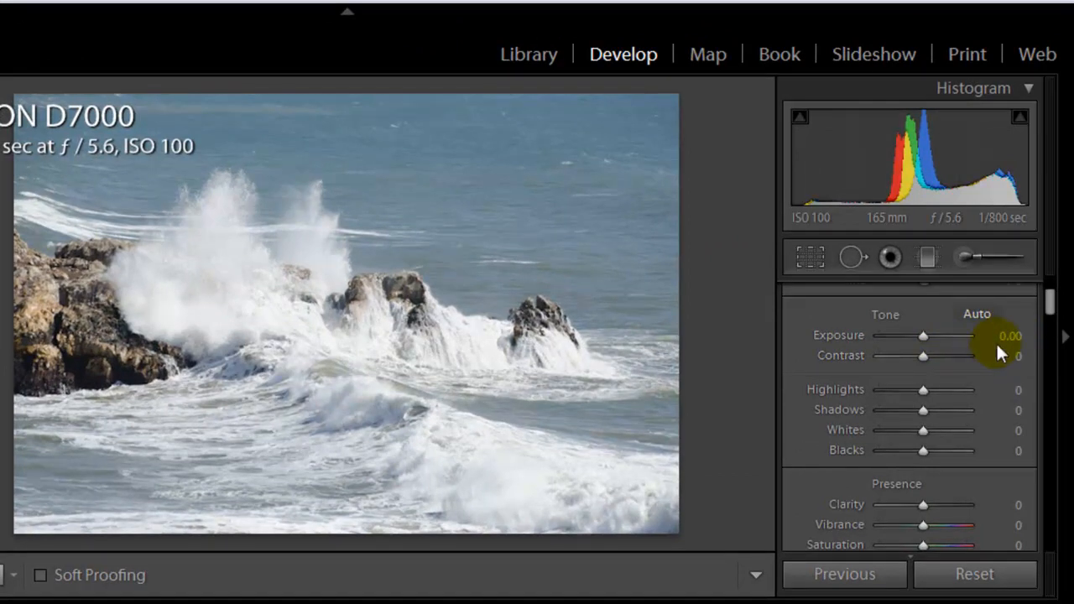
# - Set the photo's Exposure to −0.50
pyautogui.click(1005, 336)
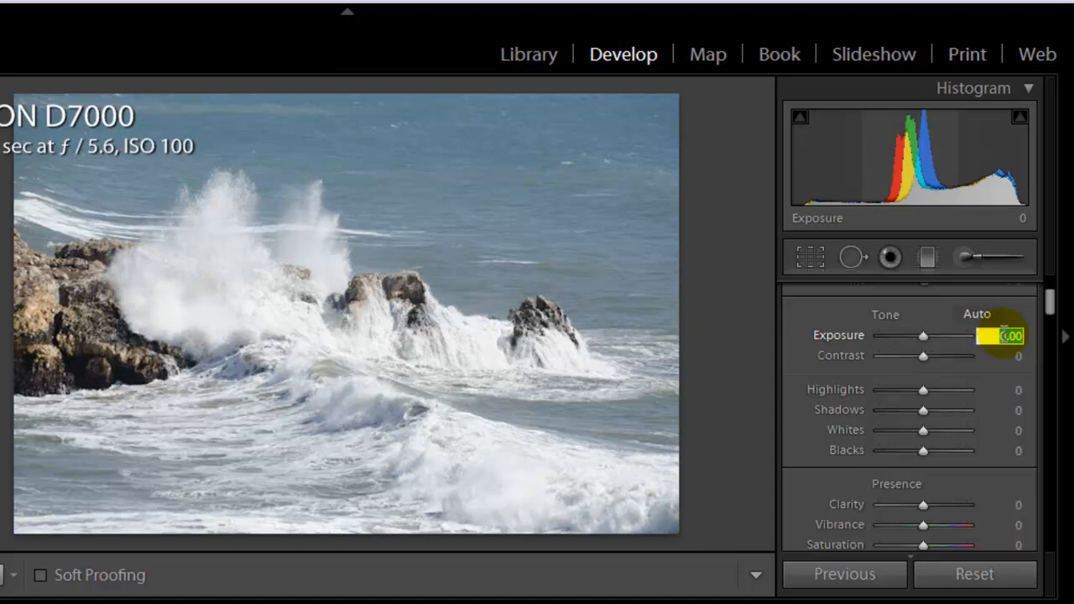
pyautogui.write('-')
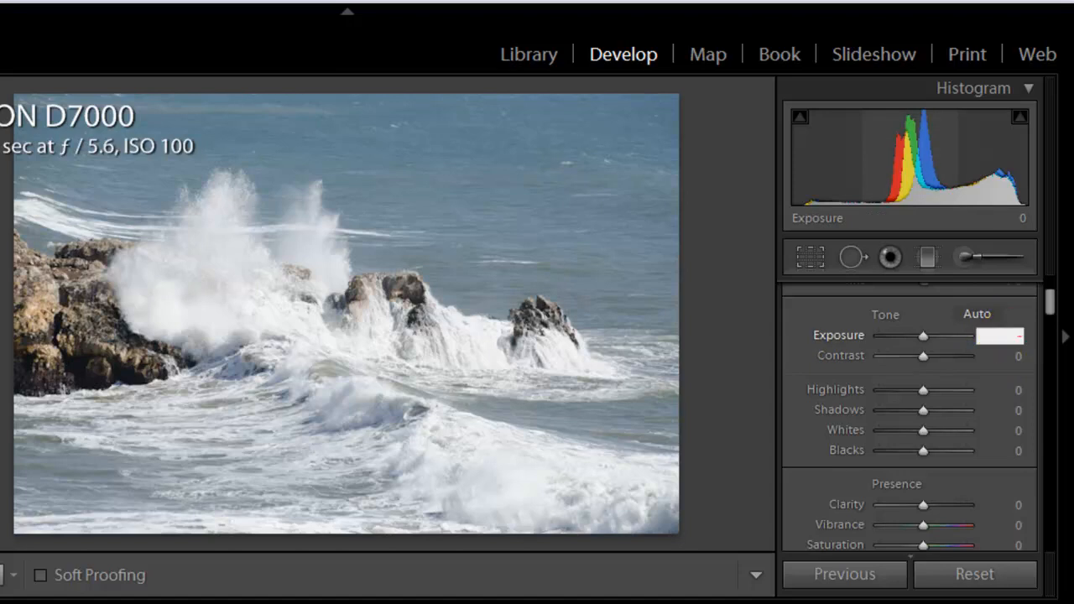
pyautogui.write('.5')
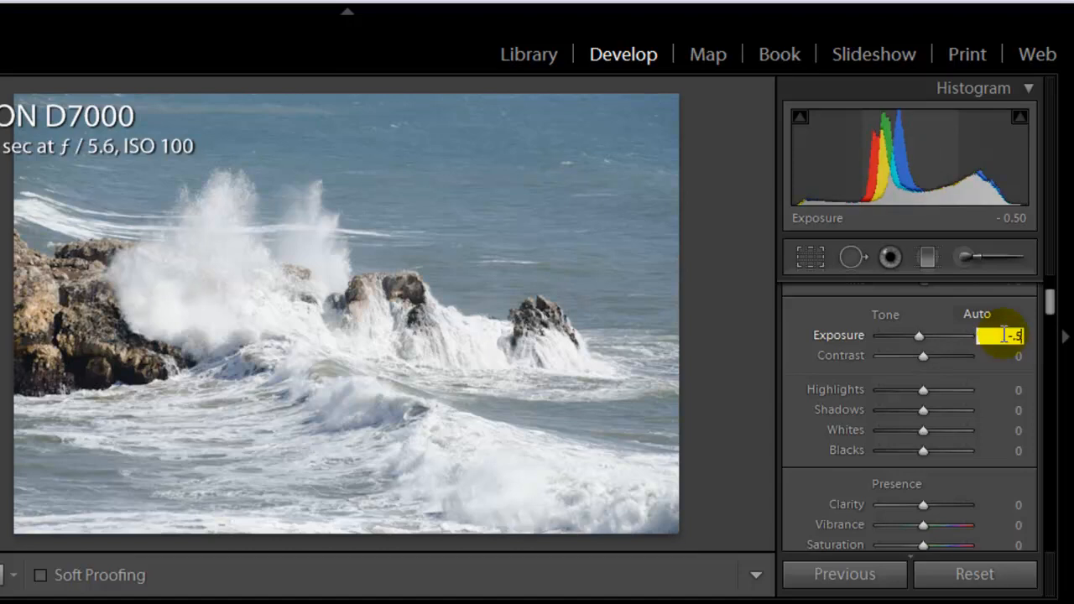
pyautogui.write('0')
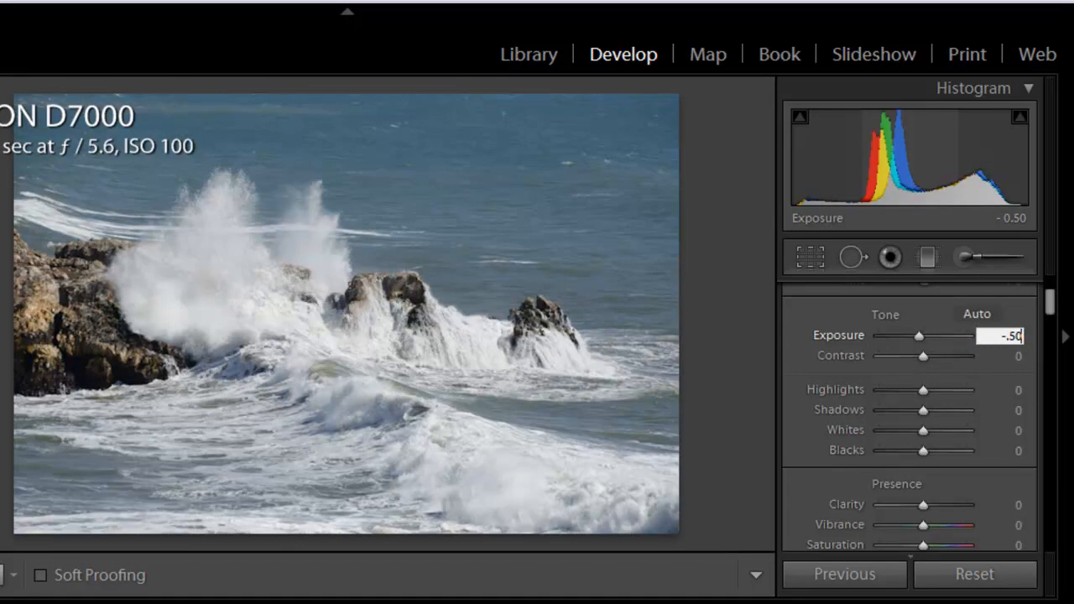
pyautogui.press('Tab')
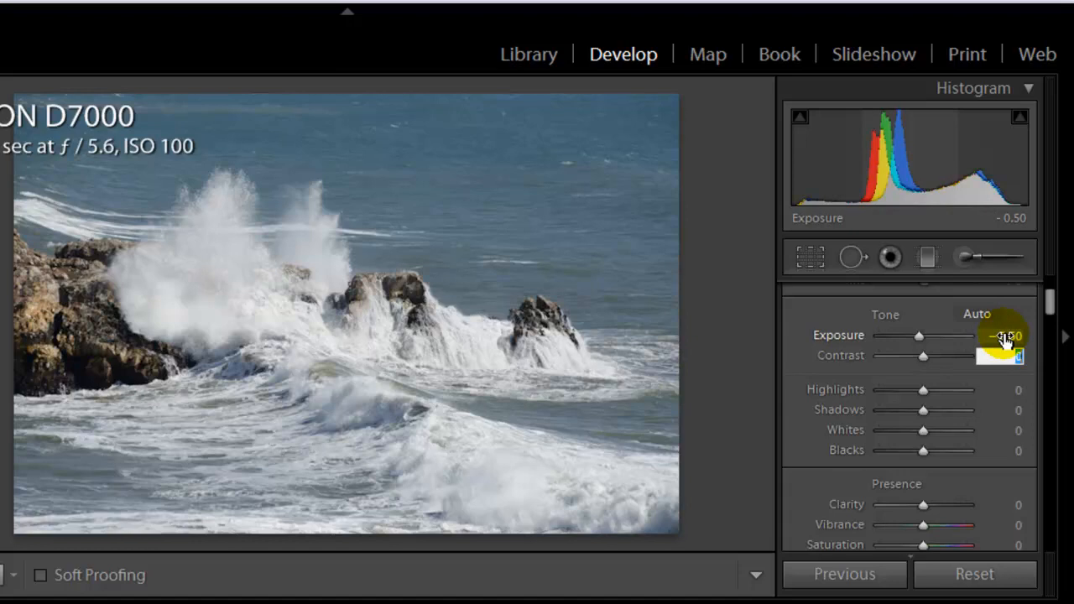
# - Try stronger Contrast amounts on the photo and settle on a Contrast of +50
pyautogui.click(923, 355)
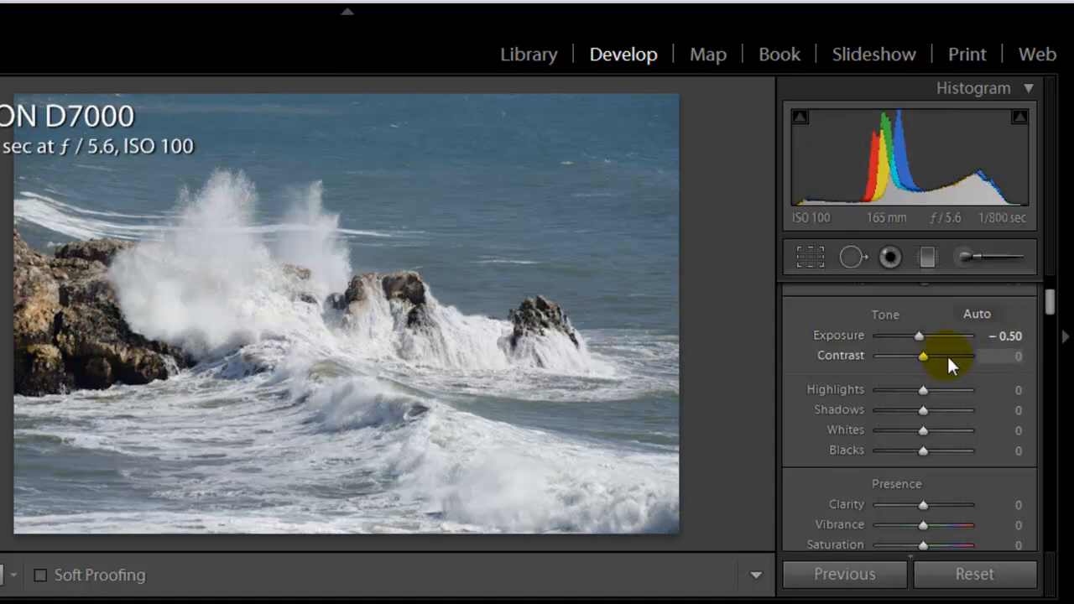
pyautogui.moveTo(922, 356); pyautogui.dragTo(962, 361)
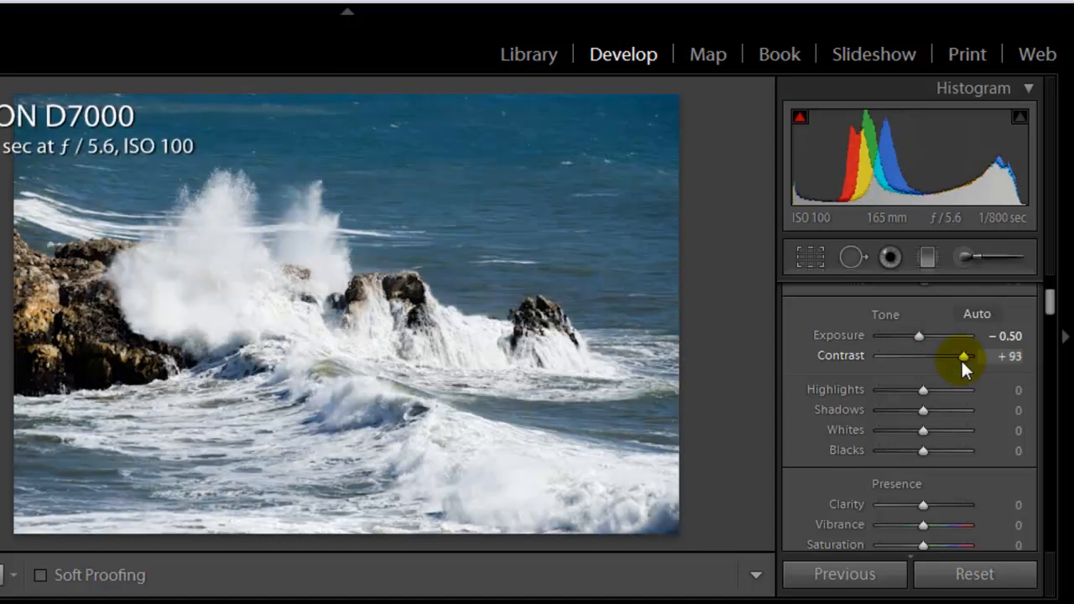
pyautogui.moveTo(964, 355); pyautogui.dragTo(947, 357)
pyautogui.click(1004, 364)
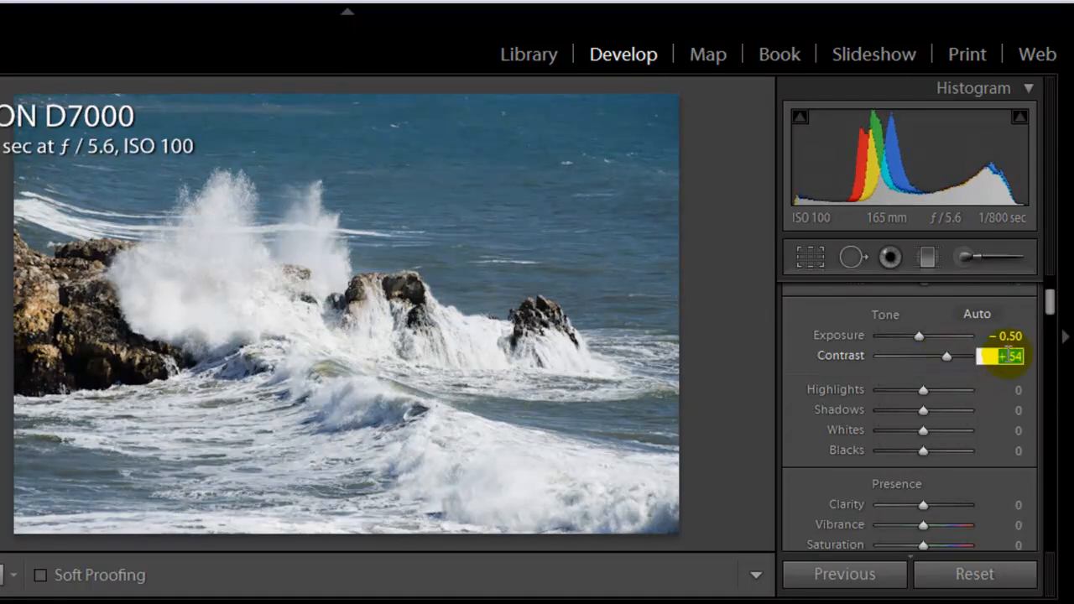
pyautogui.write('80')
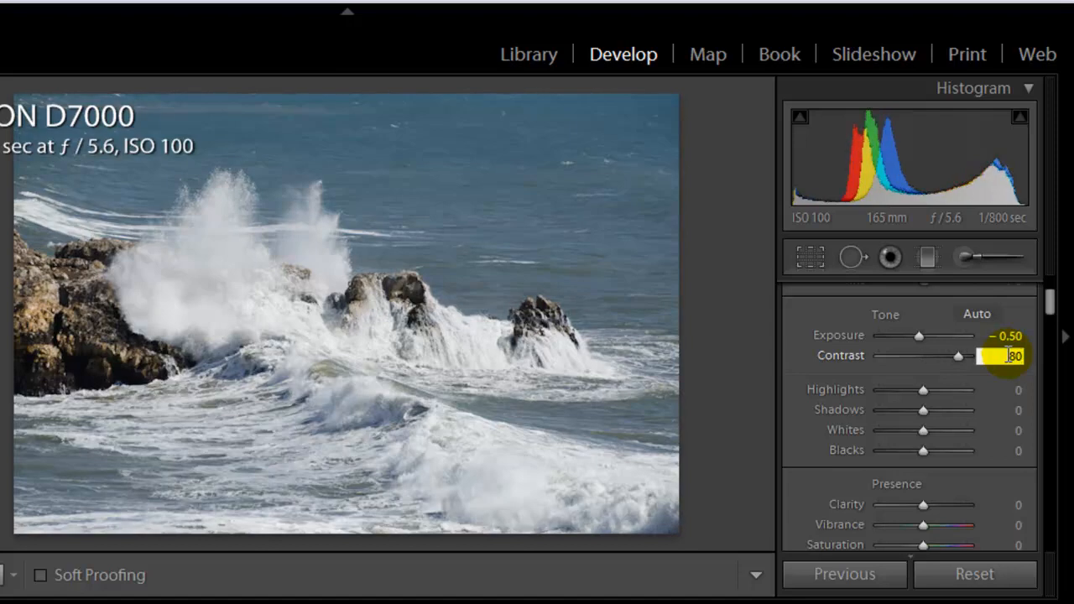
pyautogui.press('BackSpace')
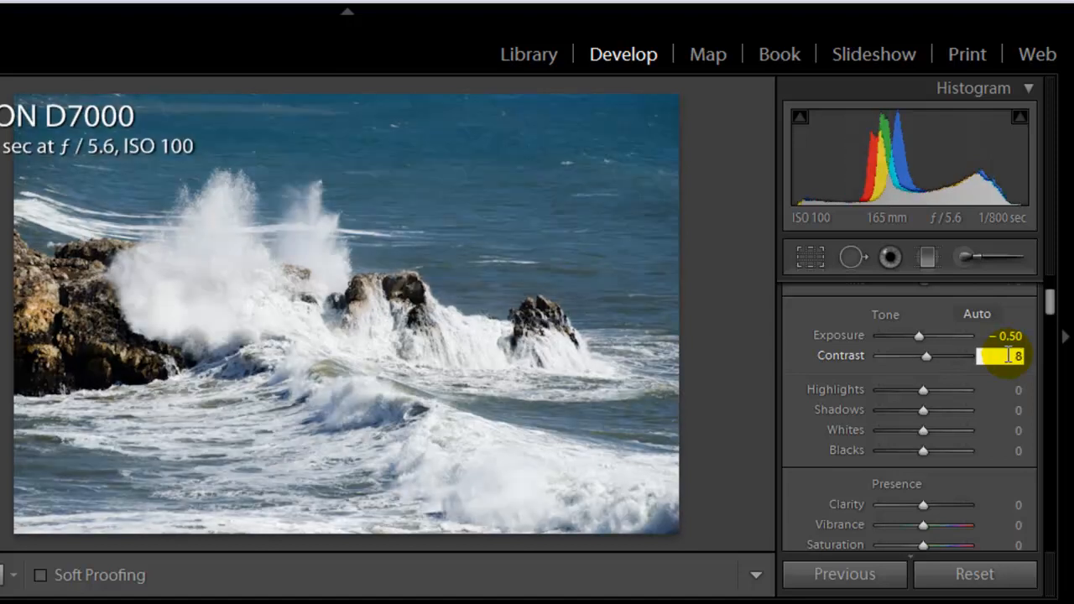
pyautogui.press('BackSpace')
pyautogui.write('50')
pyautogui.click(1009, 356)
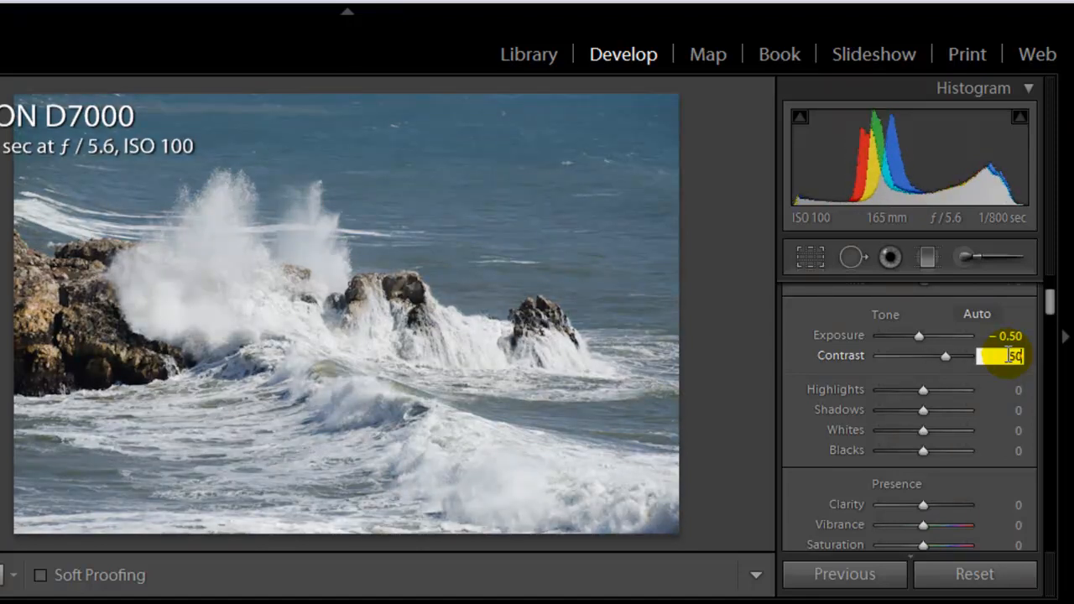
pyautogui.press('Tab')
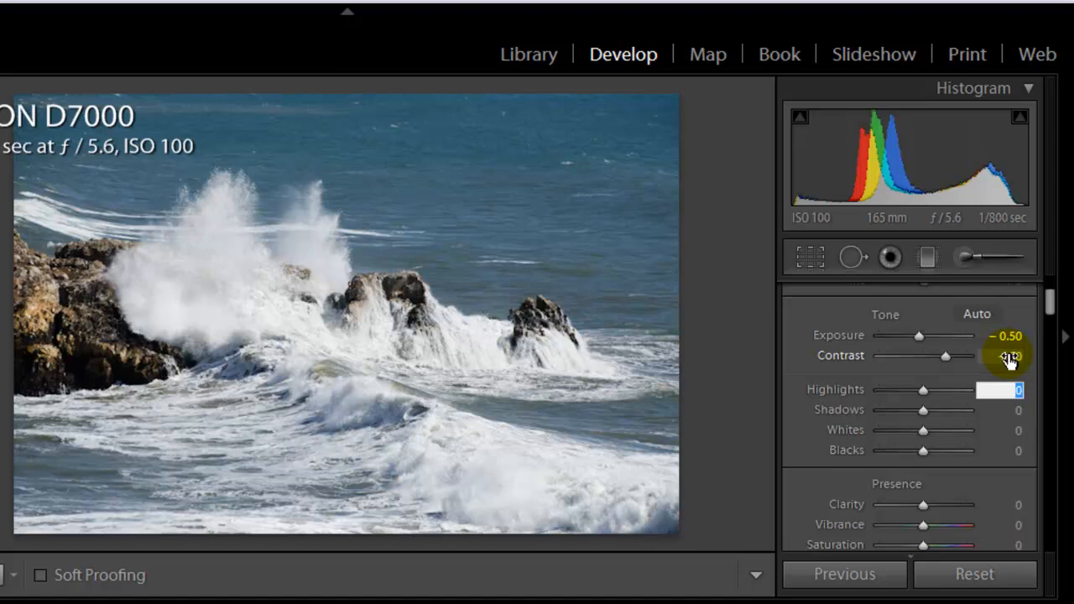
# - Leave Highlights and Shadows as they are and set Whites to +20
pyautogui.press('Tab')
pyautogui.press('Tab')
pyautogui.write('20')
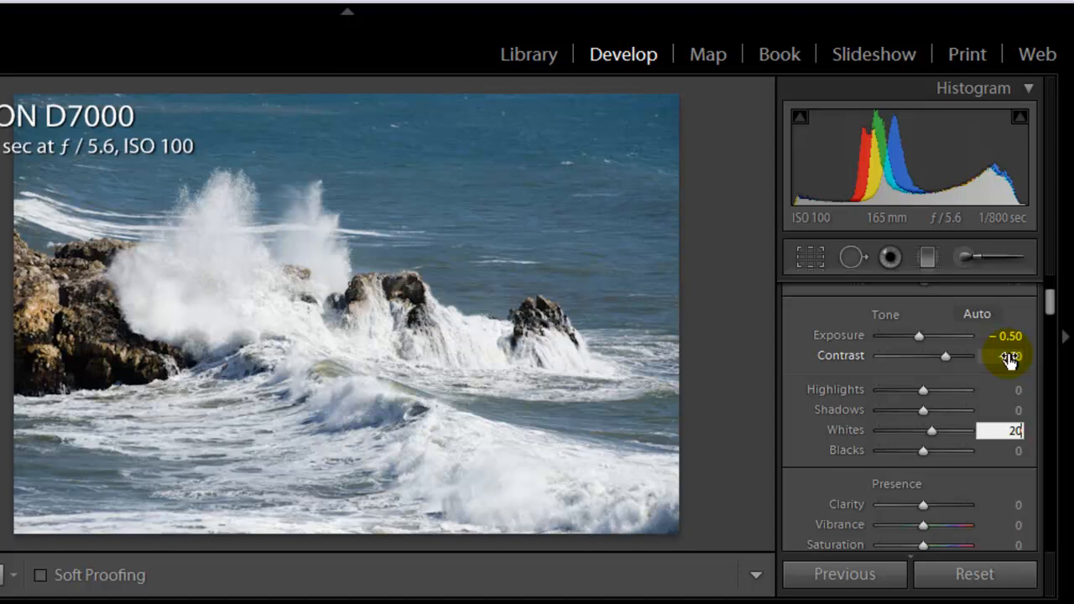
pyautogui.press('Tab')
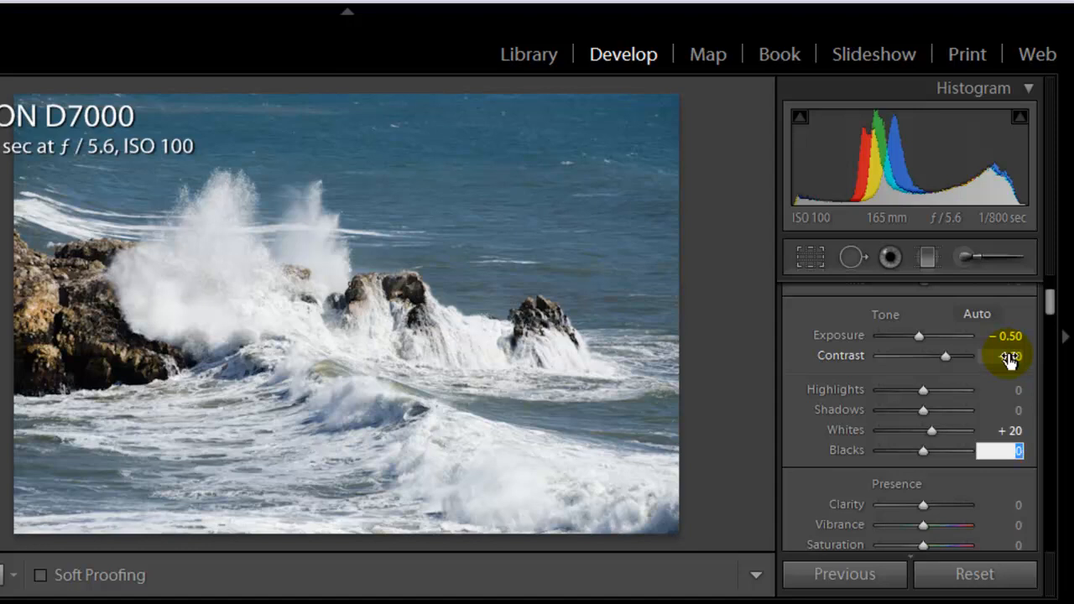
# - Set Blacks to −20 and Clarity to +10
pyautogui.write('-20')
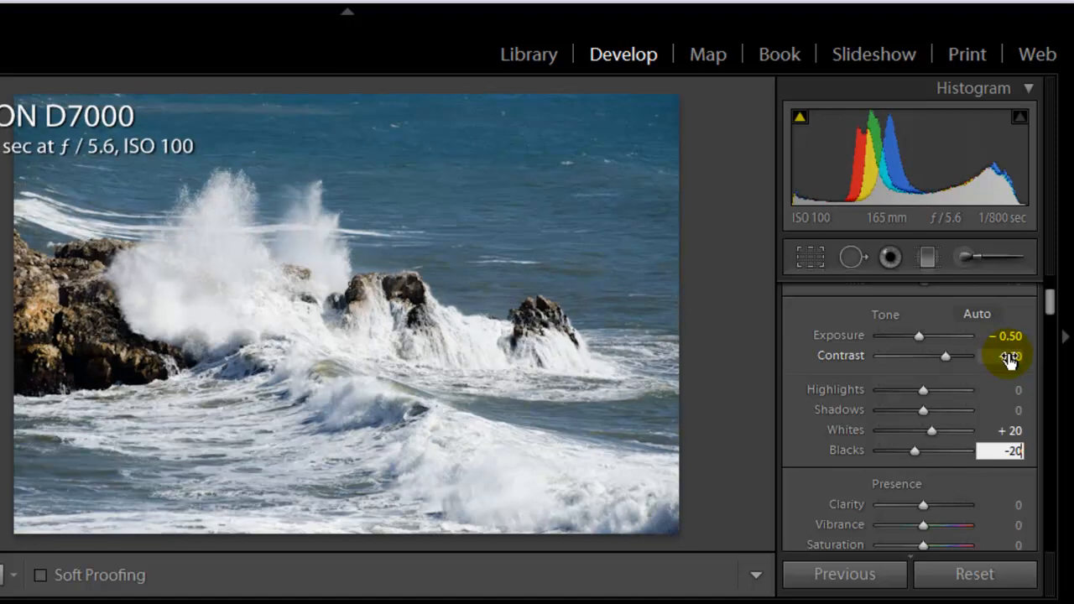
pyautogui.press('Tab')
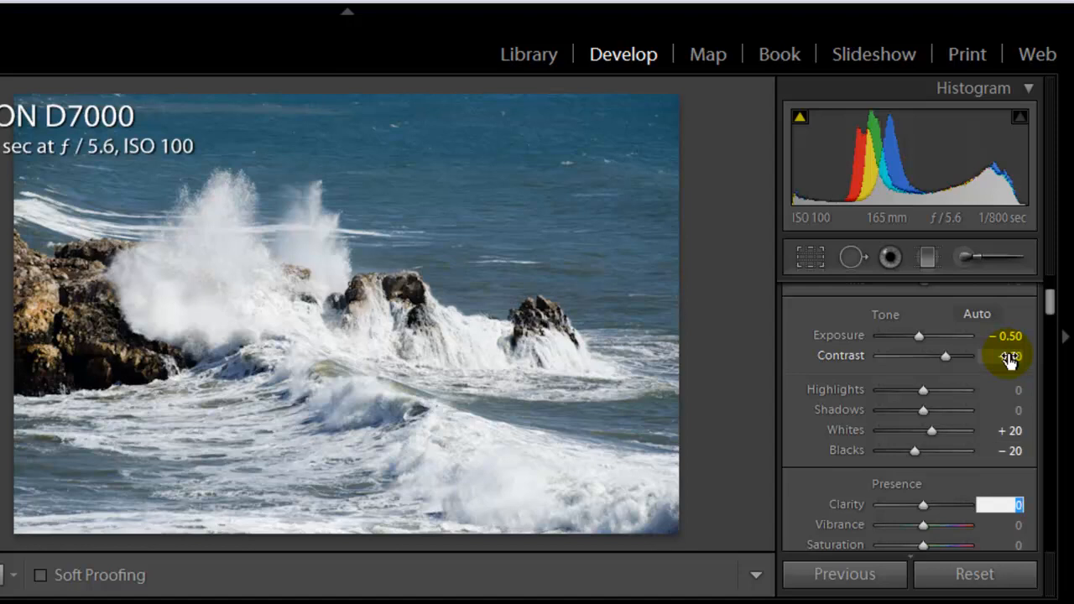
pyautogui.write('10')
pyautogui.press('Tab')
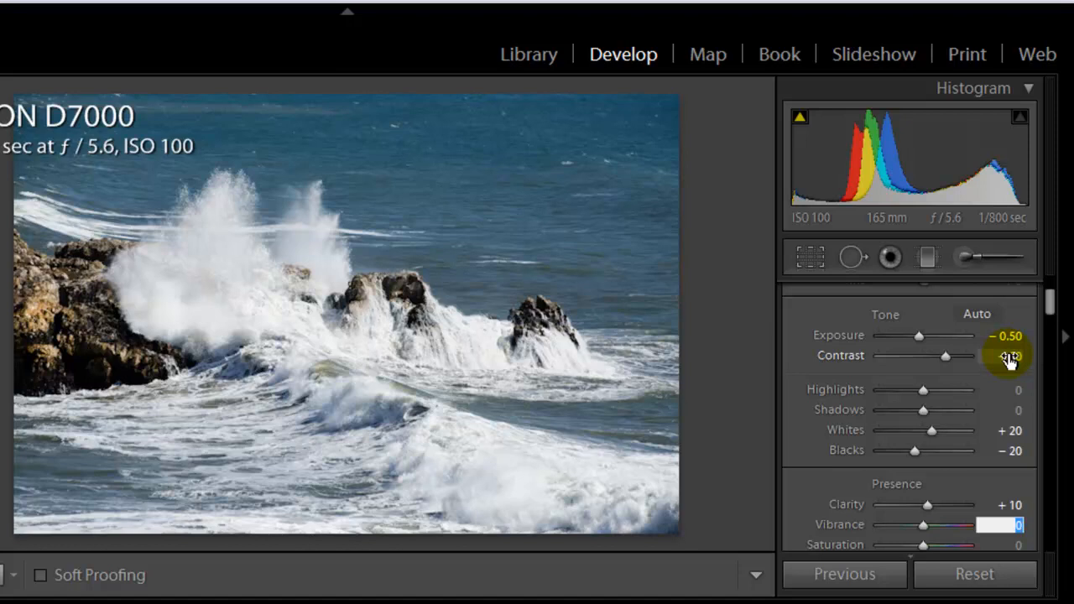
# - Compare Vibrance at +100 and −100 with Saturation at −100, resetting each adjustment to its default
pyautogui.moveTo(1049, 299); pyautogui.dragTo(1056, 323)
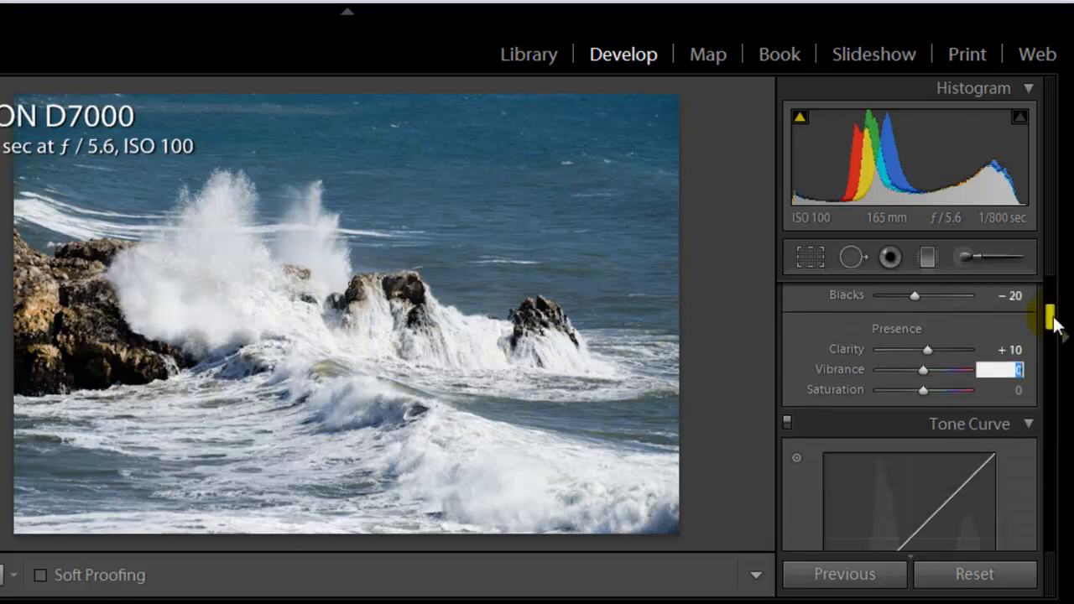
pyautogui.click(922, 371)
pyautogui.moveTo(920, 370); pyautogui.dragTo(970, 369)
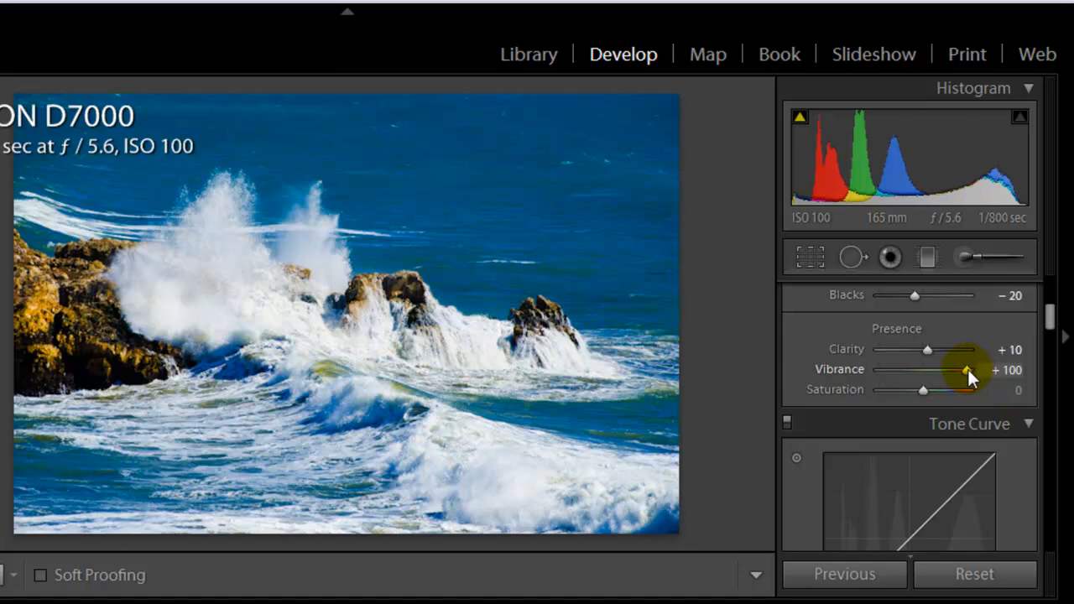
pyautogui.moveTo(967, 370); pyautogui.dragTo(867, 371)
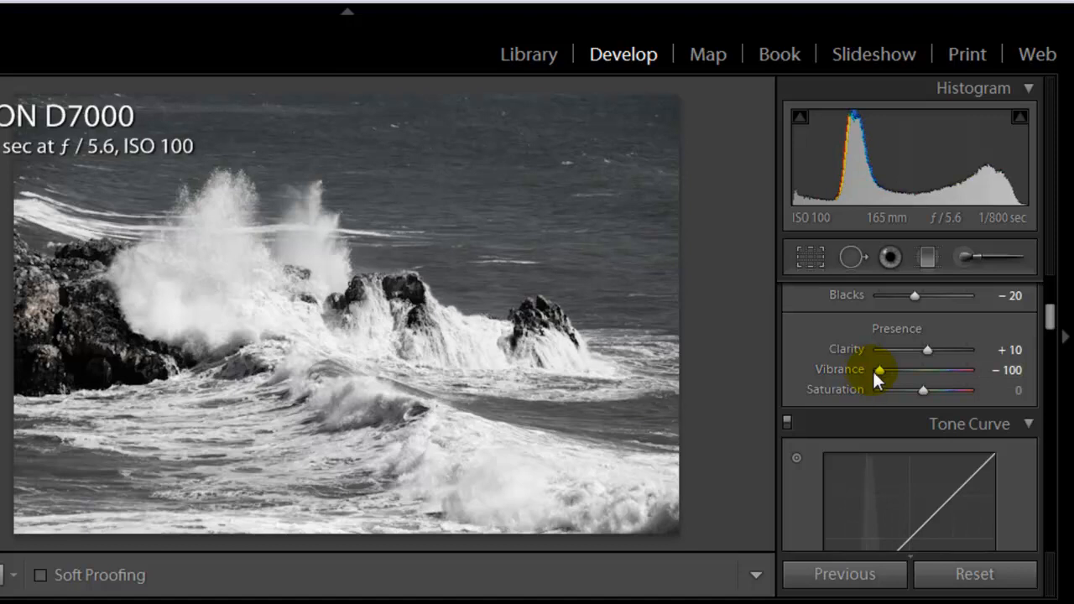
pyautogui.doubleClick(846, 370)
pyautogui.moveTo(922, 391); pyautogui.dragTo(868, 389)
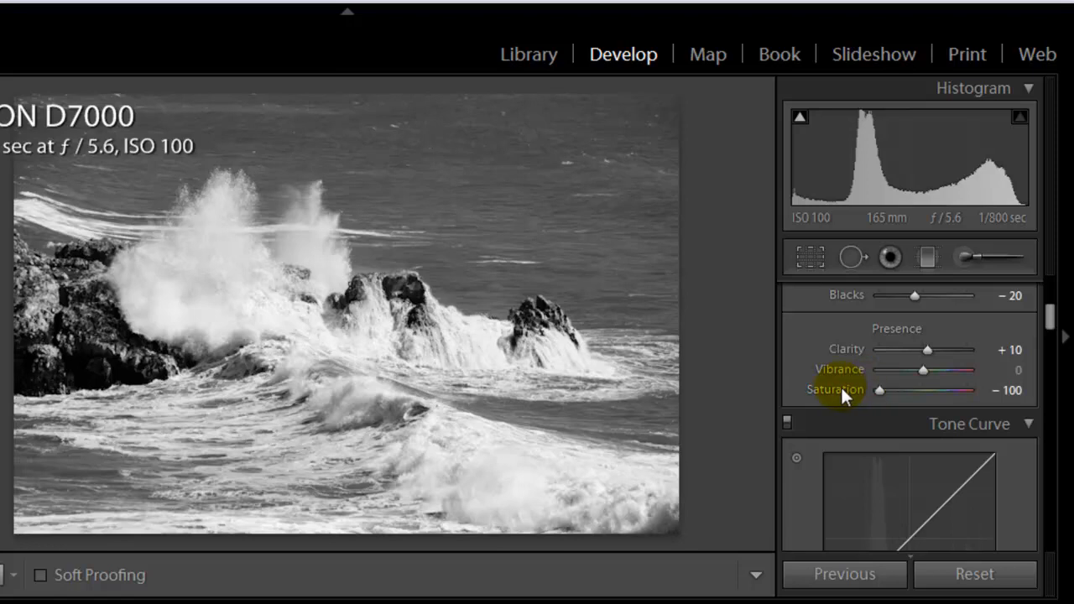
pyautogui.doubleClick(840, 388)
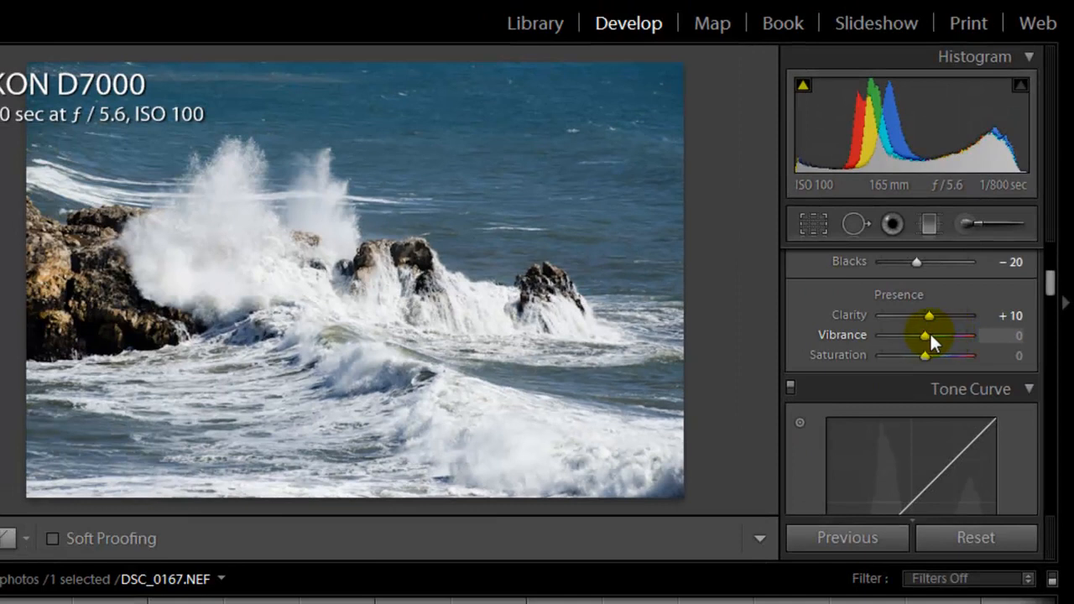
# - Set Vibrance to +70 and Saturation to +50 to intensify the photo's colours
pyautogui.moveTo(924, 336); pyautogui.dragTo(953, 340)
pyautogui.click(1014, 337)
pyautogui.write('0')
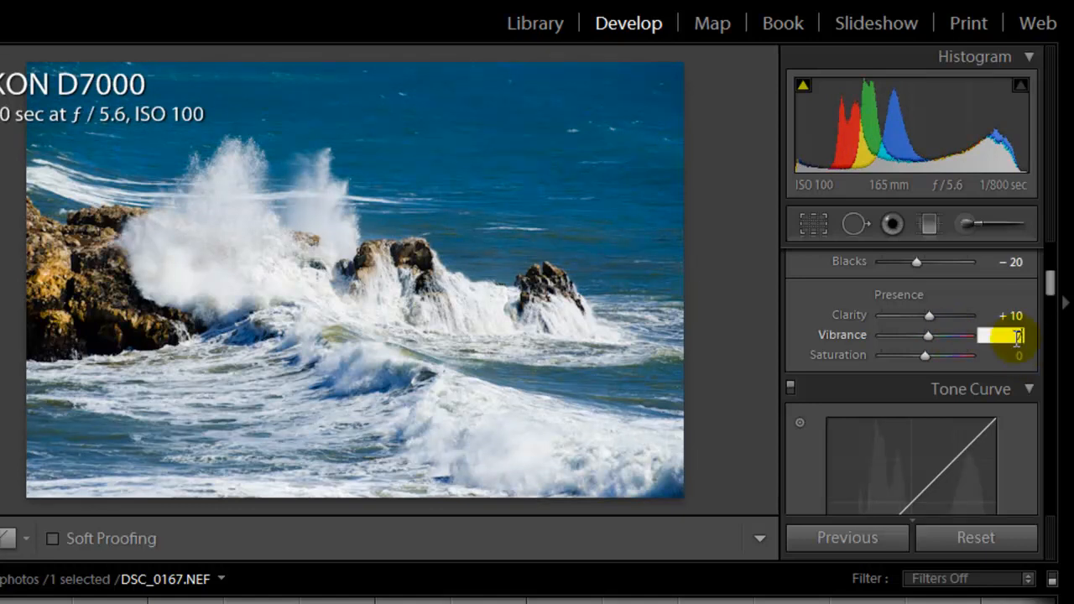
pyautogui.write('70')
pyautogui.press('Return')
pyautogui.press('Tab')
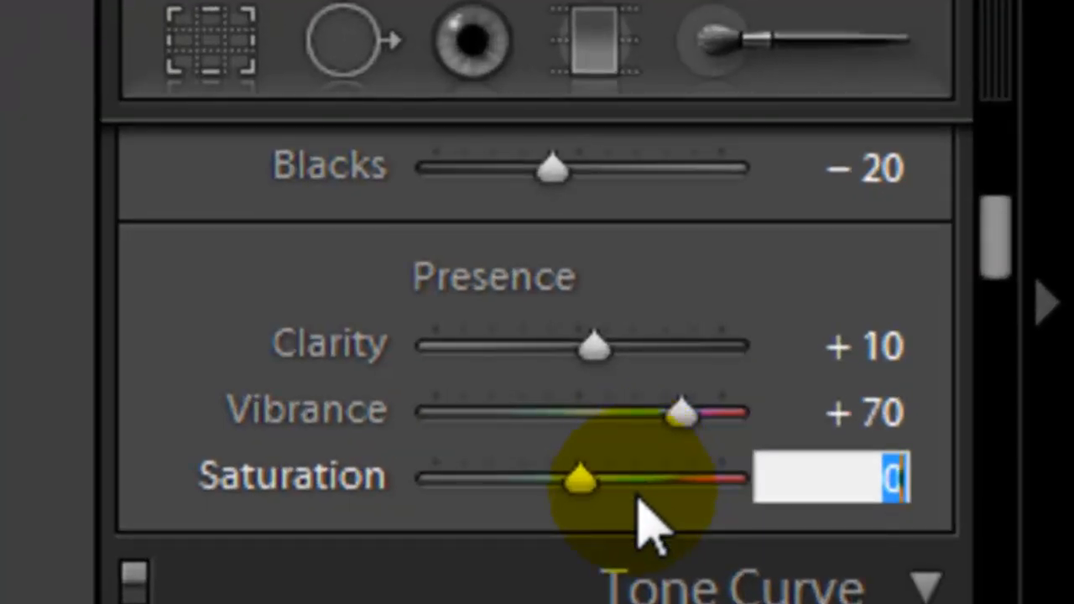
pyautogui.write('50')
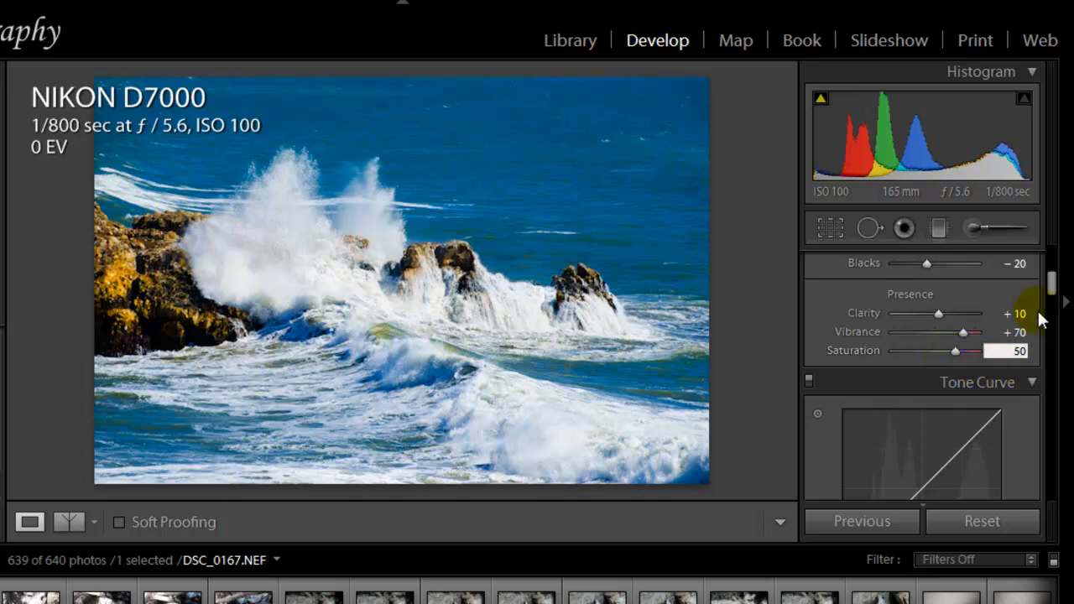
# - Try stronger Lights amounts on the tone curve and settle on a Lights value of +20
pyautogui.moveTo(1051, 289); pyautogui.dragTo(1049, 313)
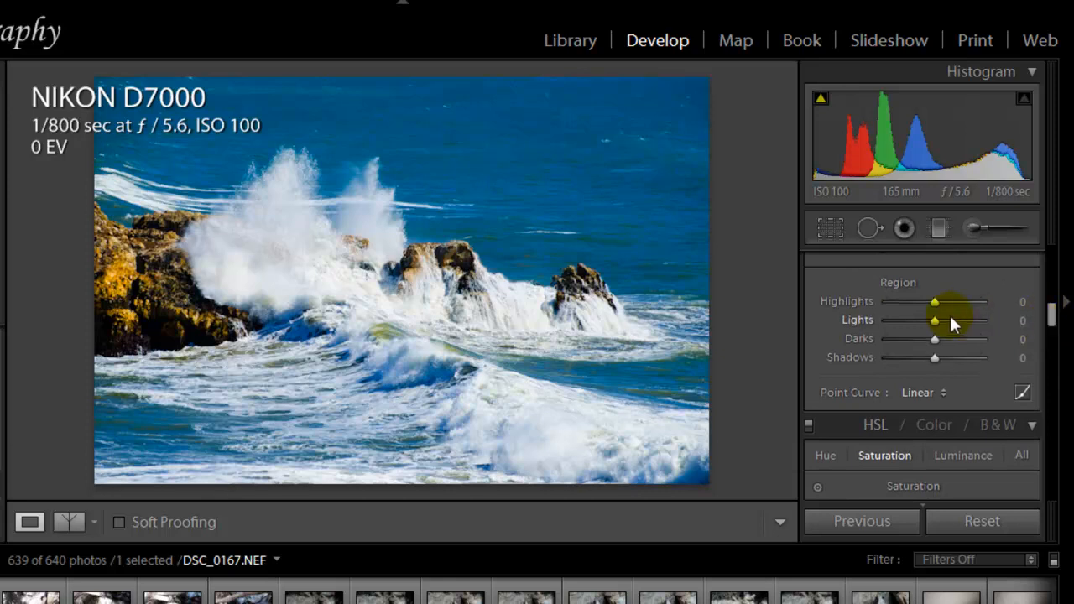
pyautogui.moveTo(934, 321); pyautogui.dragTo(984, 329)
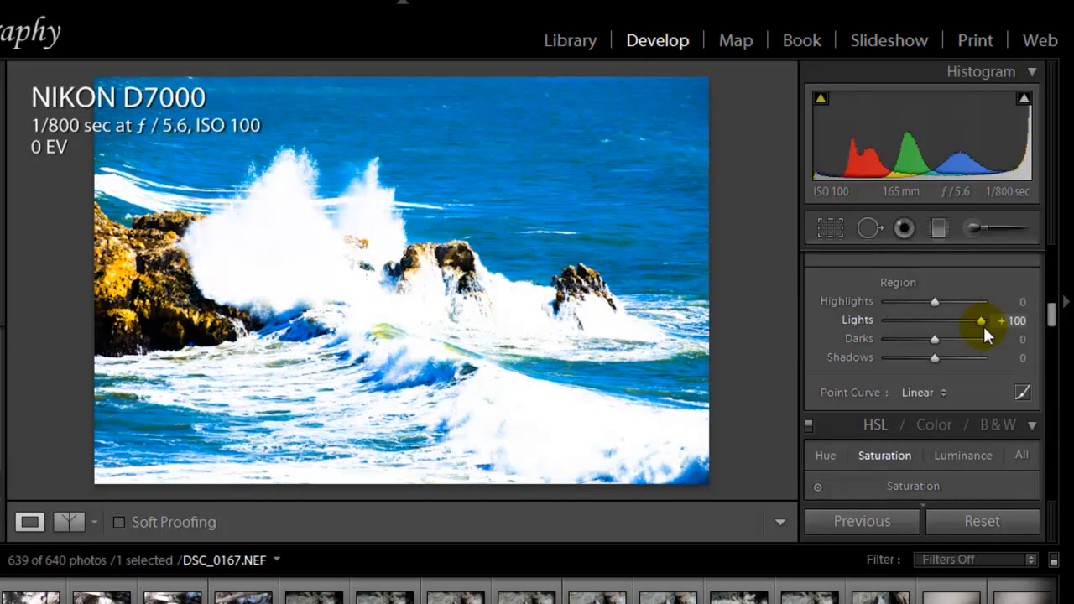
pyautogui.moveTo(984, 323); pyautogui.dragTo(957, 323)
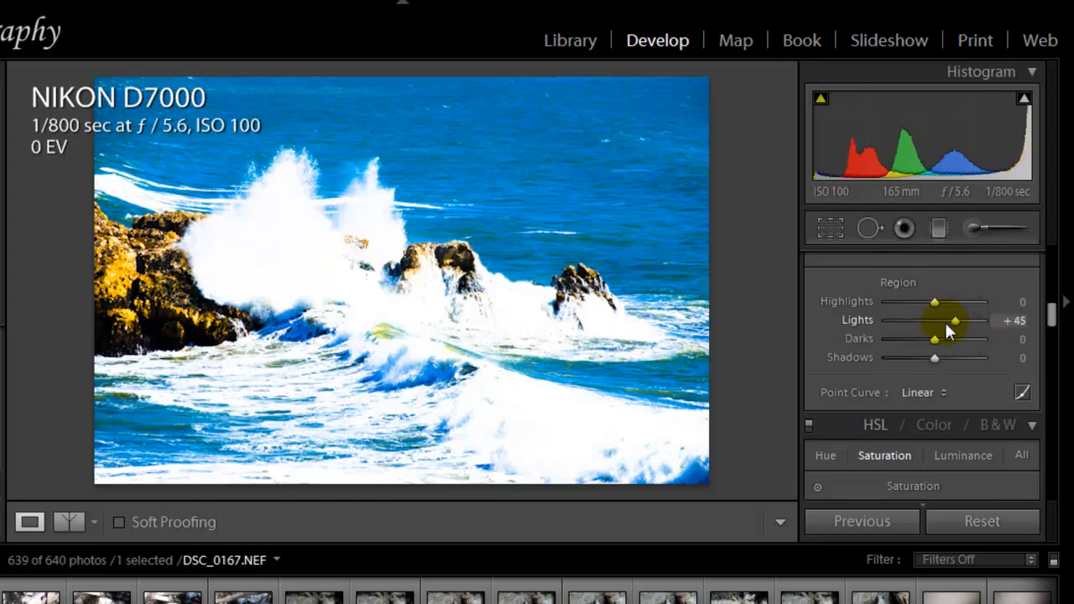
pyautogui.scroll(5, 1016, 324)
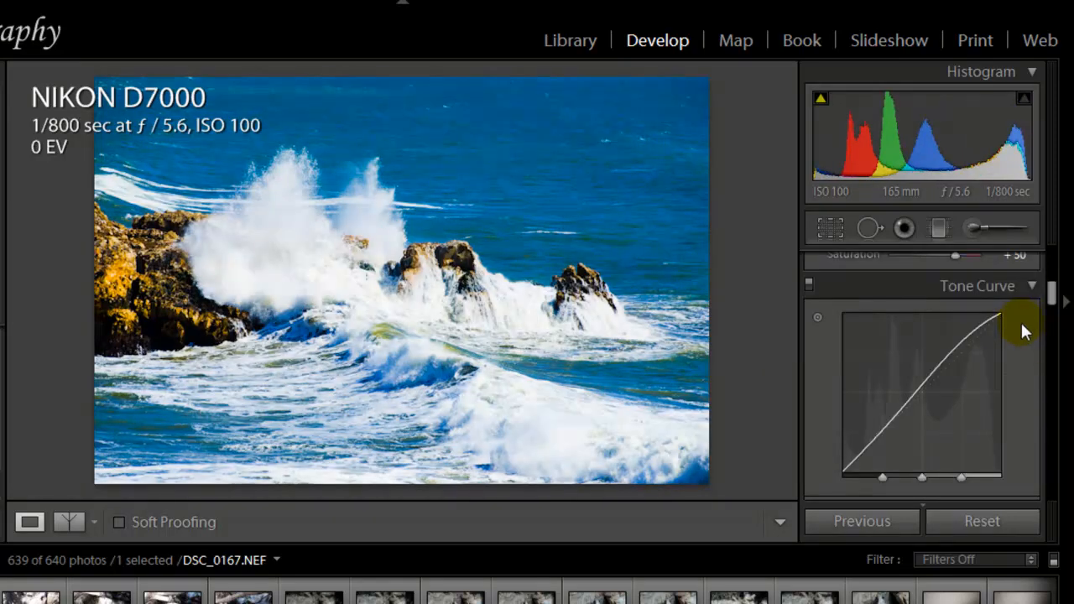
pyautogui.moveTo(1050, 300)
pyautogui.mouseDown()
pyautogui.moveTo(1049, 288)
pyautogui.moveTo(1050, 307)
pyautogui.mouseUp()
pyautogui.click(1020, 351)
pyautogui.write('20')
pyautogui.press('Return')
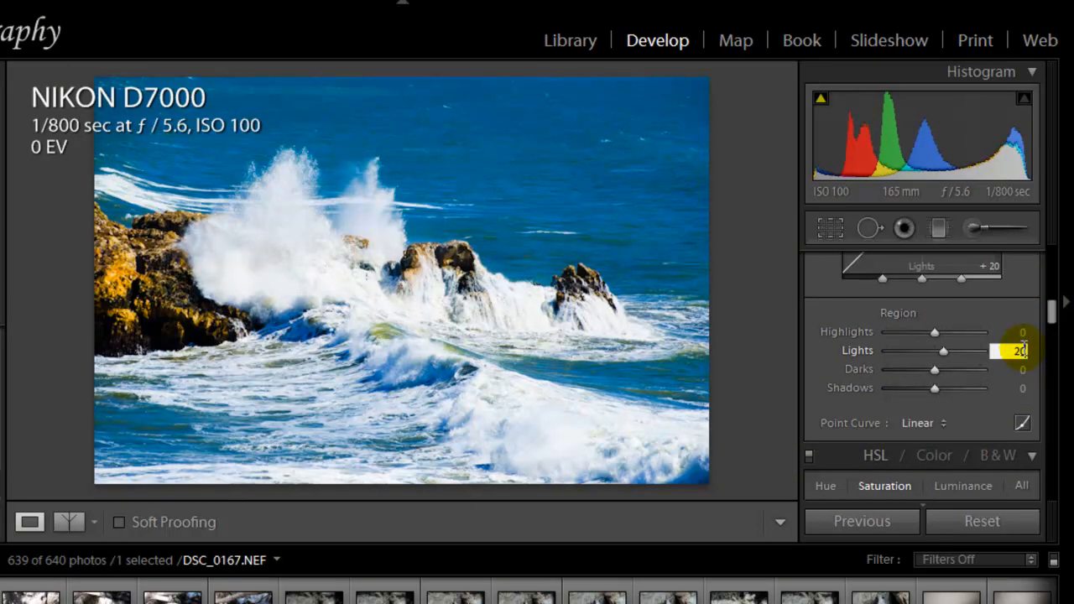
pyautogui.press('Tab')
# - Lower the tone curve's Darks region and settle on a value of −20
pyautogui.click(935, 369)
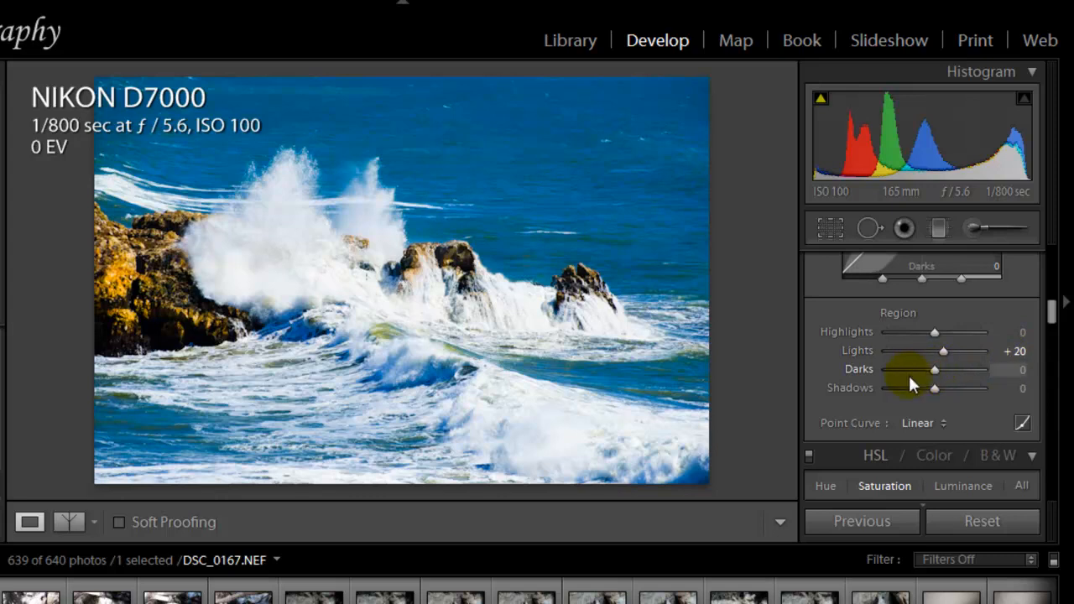
pyautogui.moveTo(935, 370); pyautogui.dragTo(908, 370)
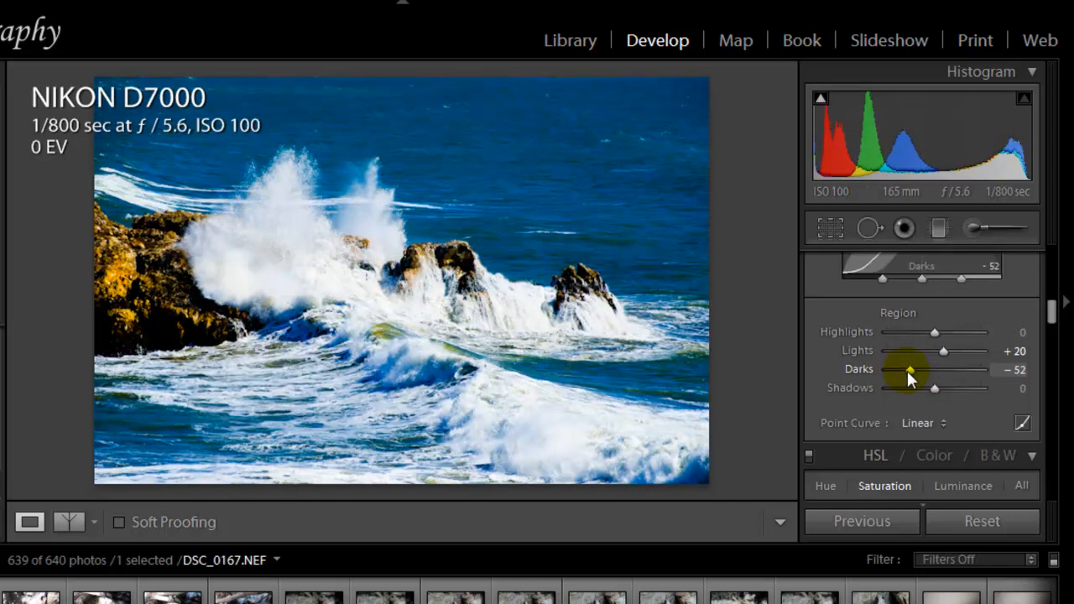
pyautogui.moveTo(908, 370); pyautogui.dragTo(922, 367)
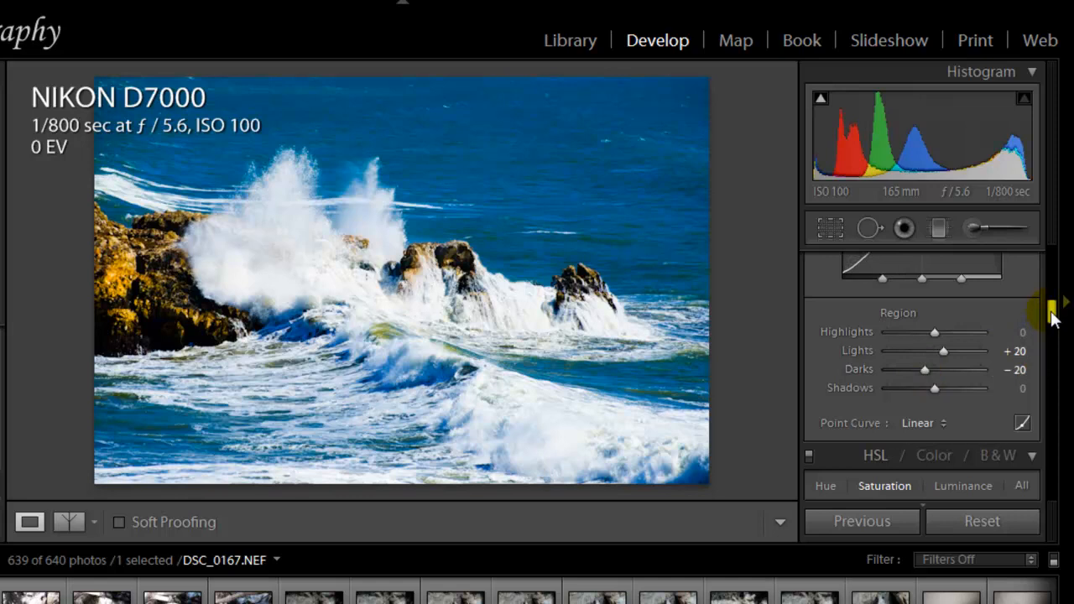
# - Inspect the yellow rocks at 1:1, return to the full view, and set the HSL Yellow saturation to +50
pyautogui.moveTo(1050, 317); pyautogui.dragTo(1051, 336)
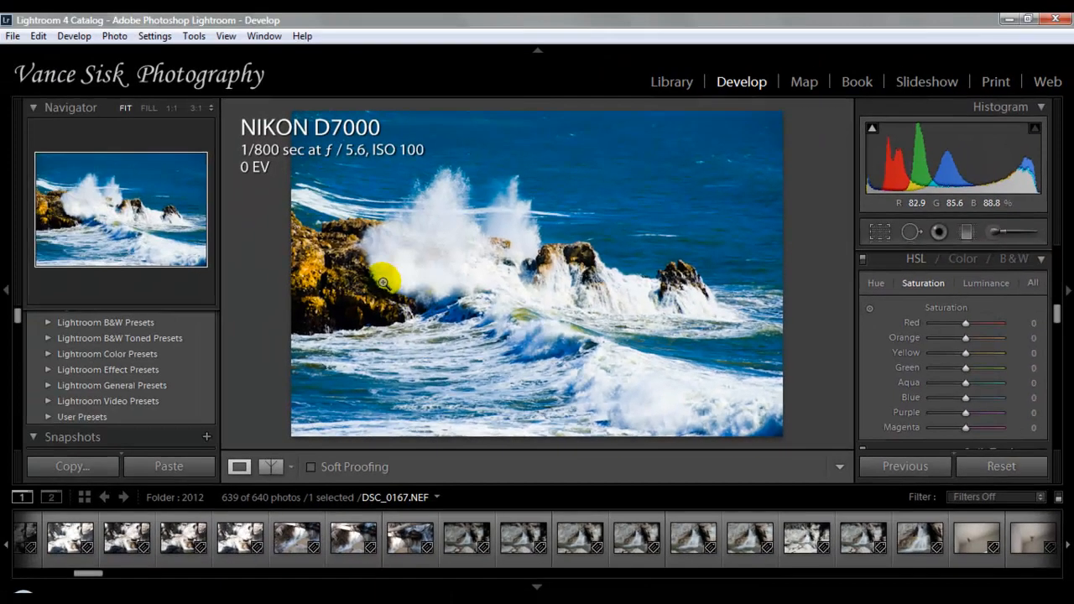
pyautogui.click(320, 277)
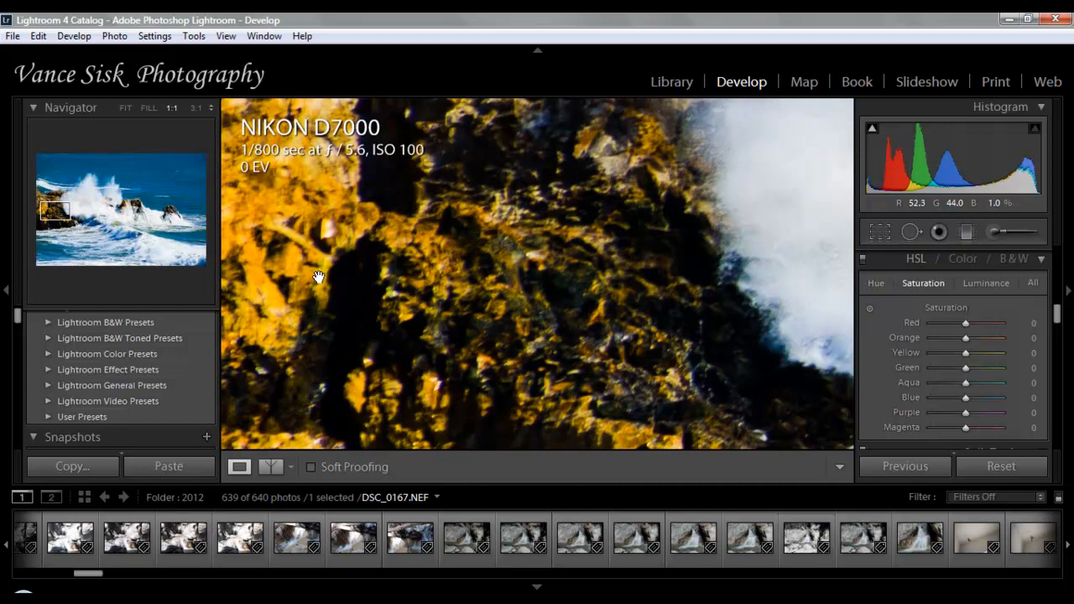
pyautogui.click(320, 277)
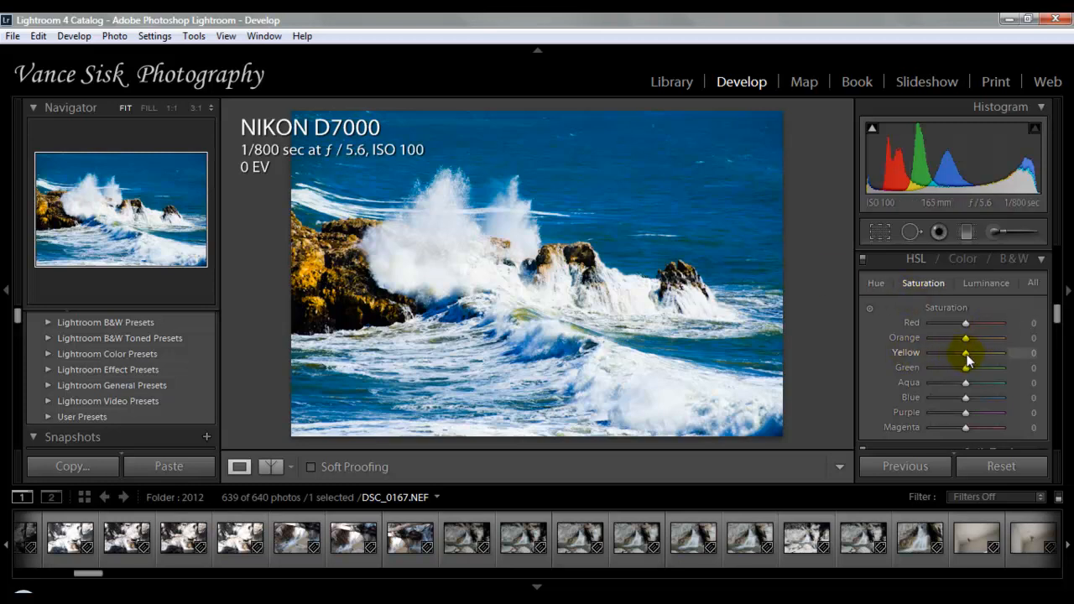
pyautogui.click(1019, 353)
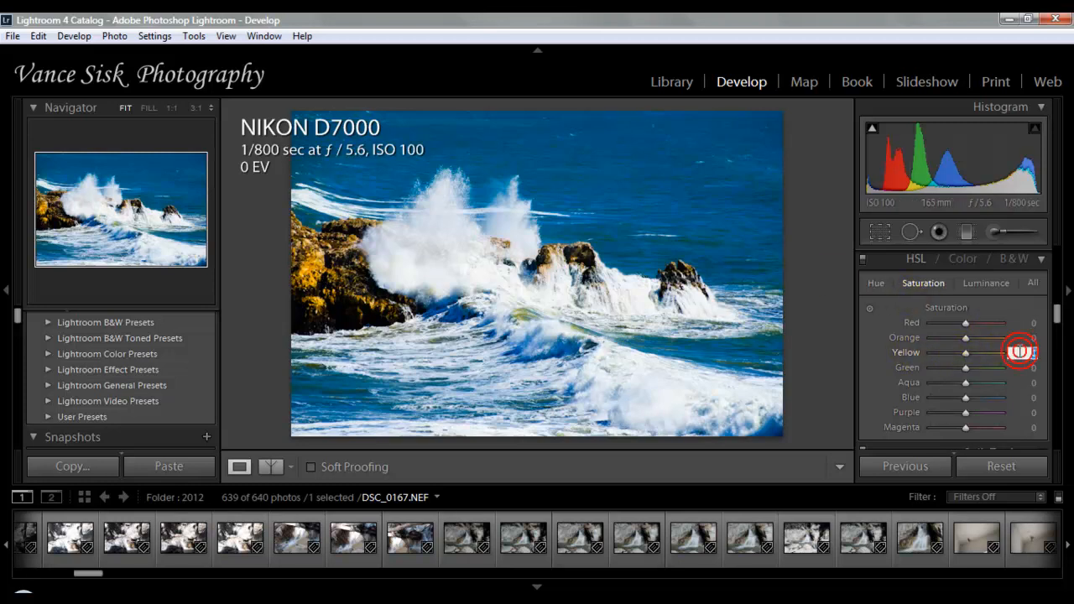
pyautogui.write('50')
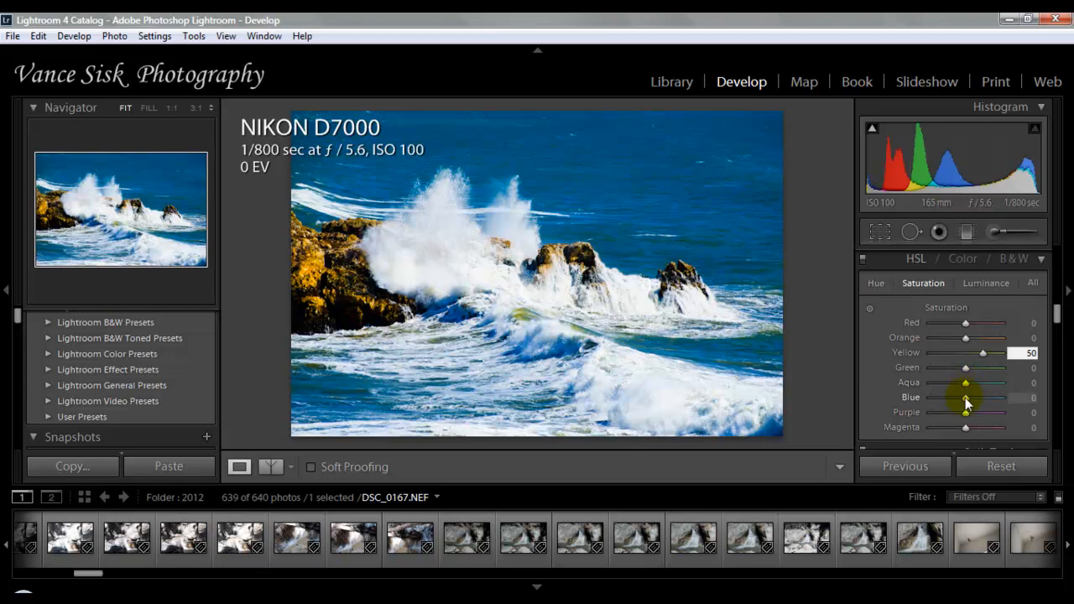
# - Try HSL Blue saturation at +84 and −100, and settle on a value of +40
pyautogui.moveTo(966, 398); pyautogui.dragTo(993, 397)
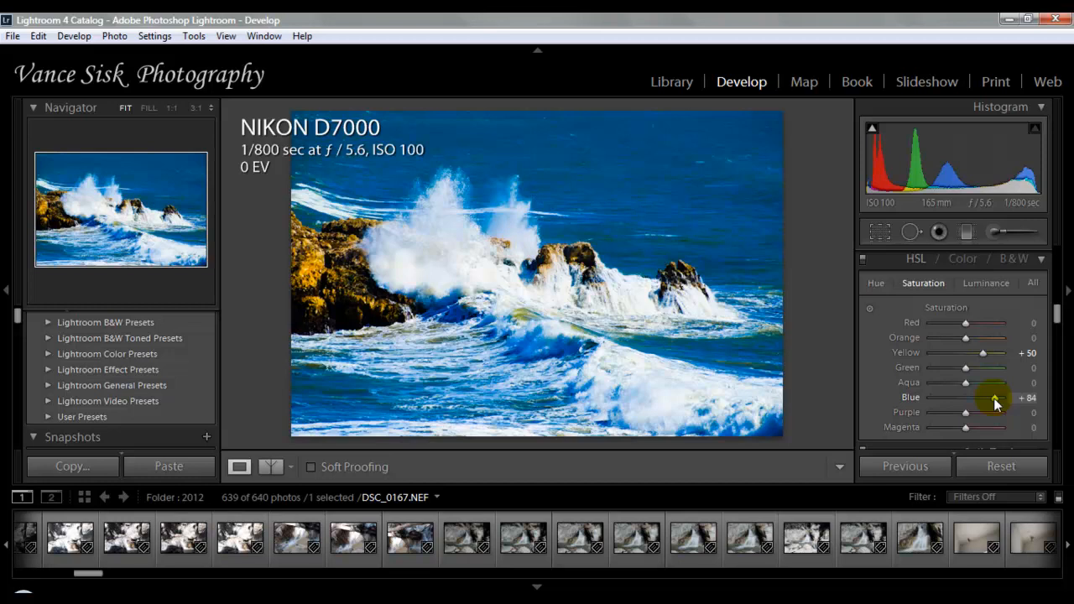
pyautogui.moveTo(993, 398); pyautogui.dragTo(928, 398)
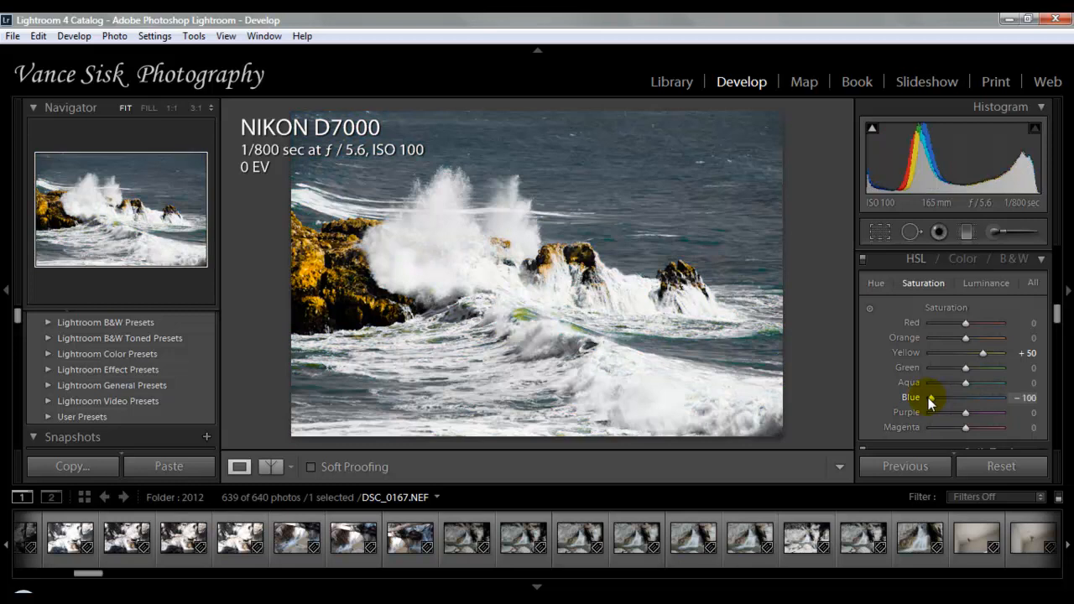
pyautogui.click(1017, 398)
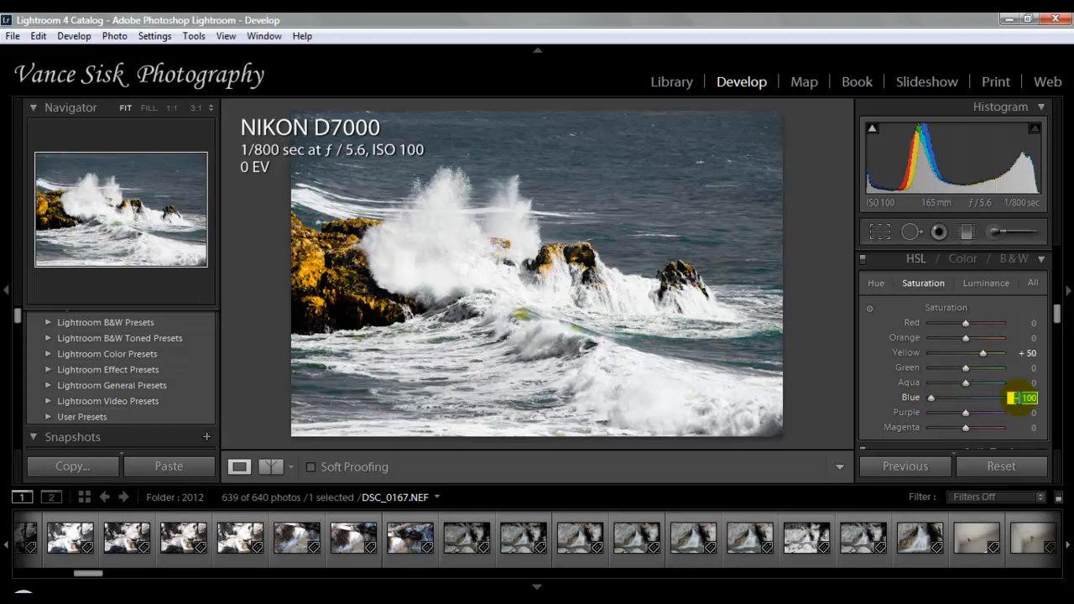
pyautogui.write('40')
pyautogui.press('Return')
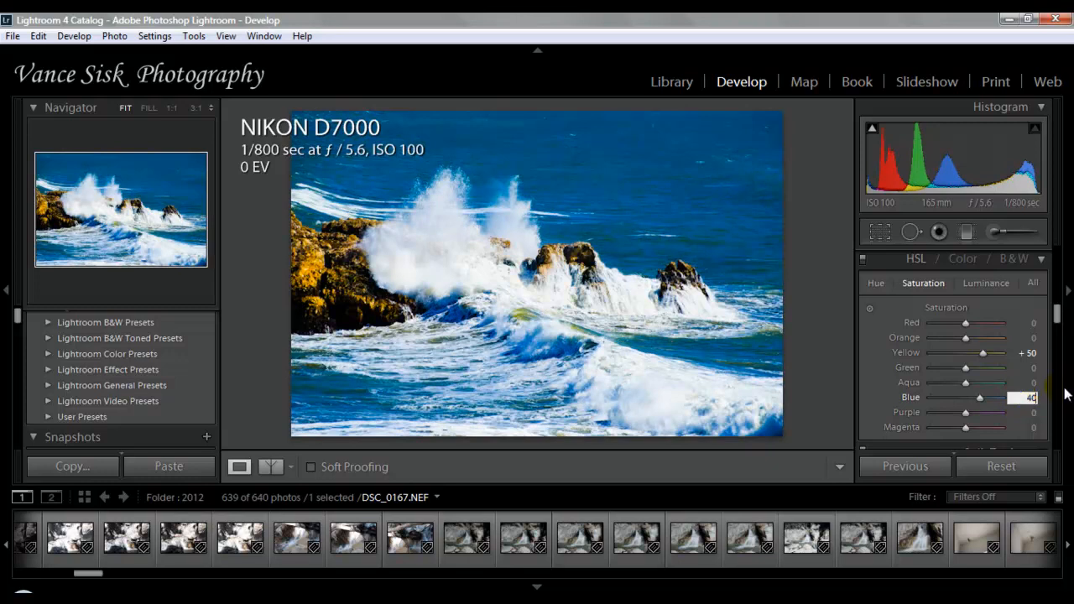
# - Set the sharpening Amount to 40 and the noise reduction Luminance to 25
pyautogui.click(1056, 324)
pyautogui.moveTo(1056, 323); pyautogui.dragTo(1057, 329)
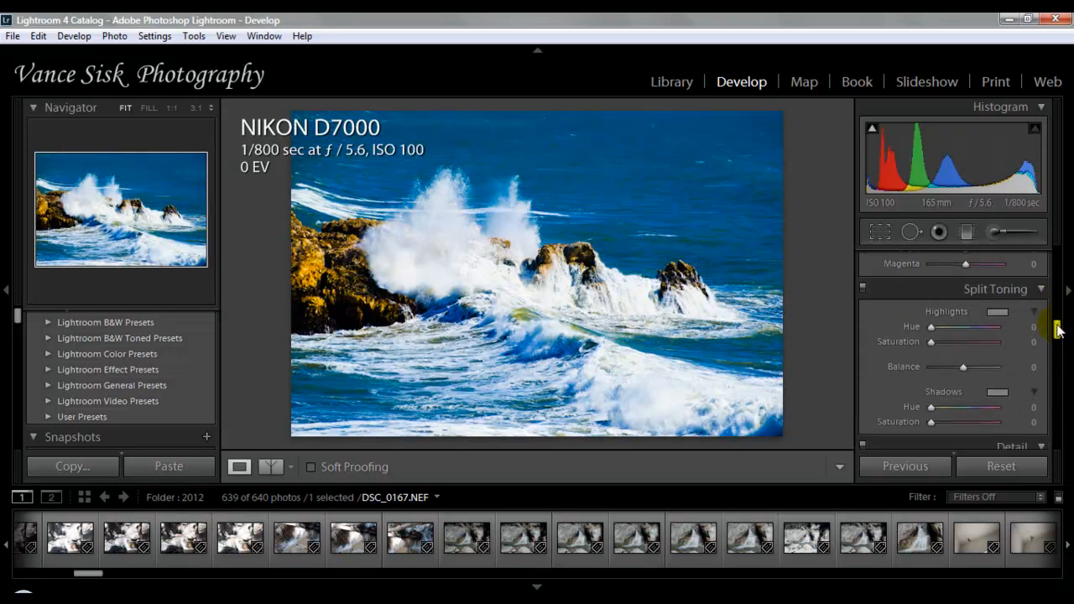
pyautogui.moveTo(1058, 330); pyautogui.dragTo(1058, 356)
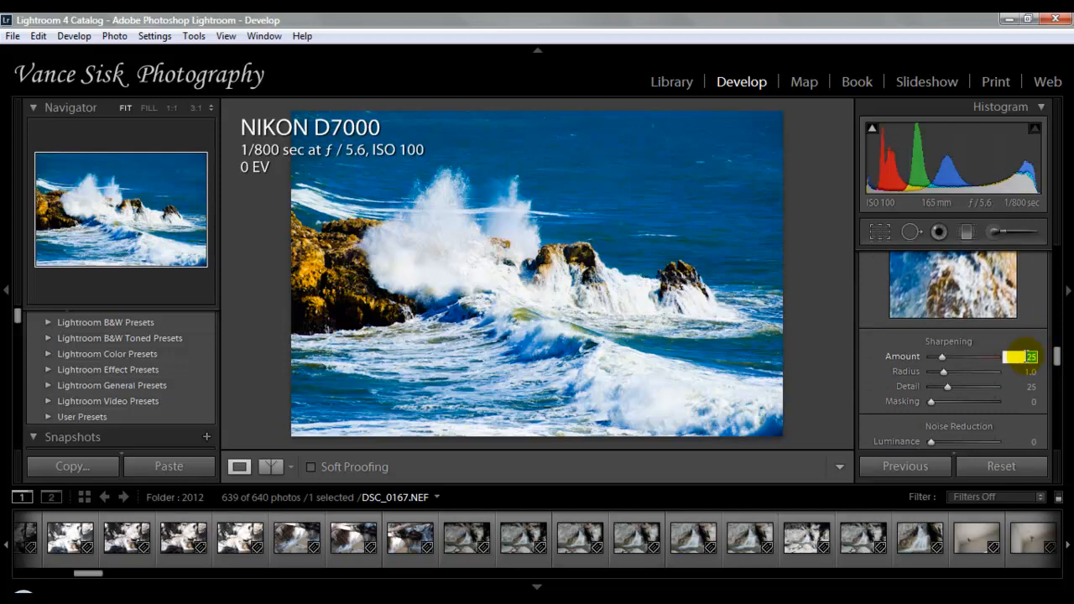
pyautogui.write('40')
pyautogui.press('Tab')
pyautogui.press('Tab')
pyautogui.press('Tab')
pyautogui.press('Tab')
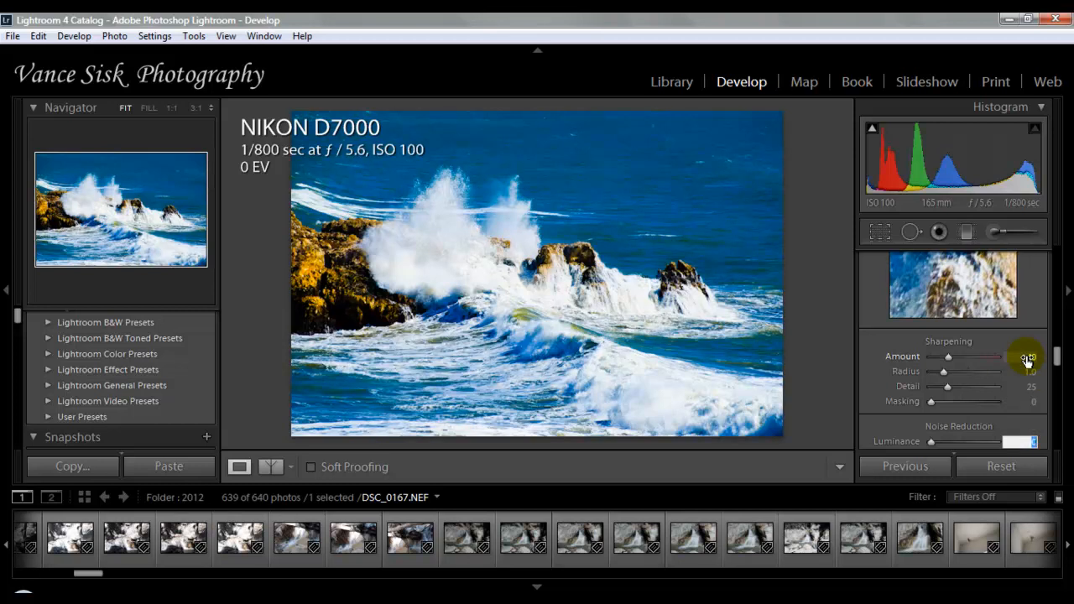
pyautogui.write('25')
# - Try the automatic lens profile corrections on the photo and turn them off again
pyautogui.moveTo(1057, 355); pyautogui.dragTo(1058, 376)
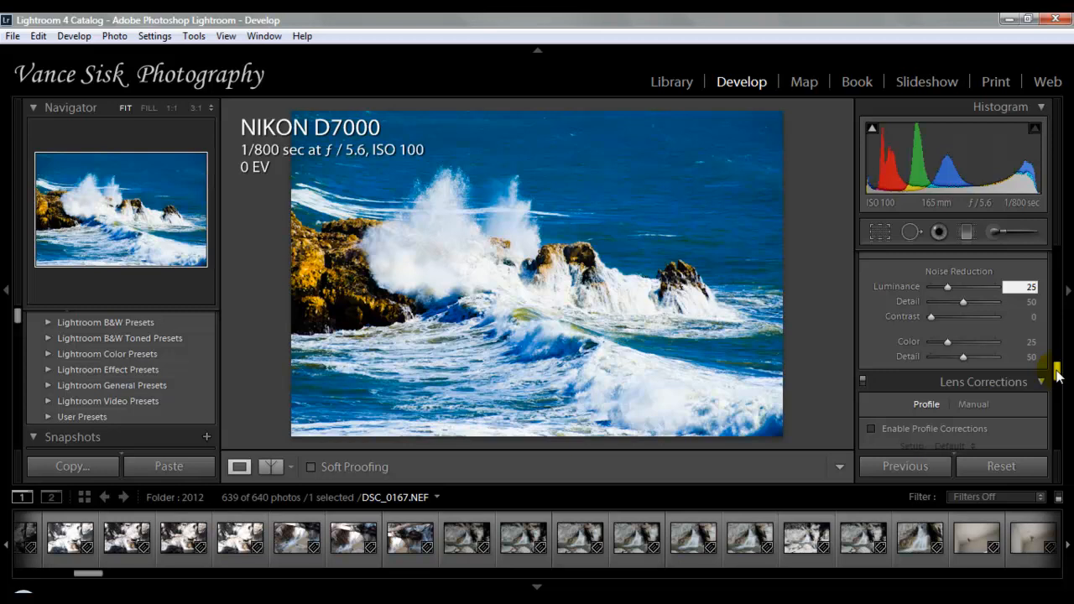
pyautogui.moveTo(1056, 375); pyautogui.dragTo(1055, 380)
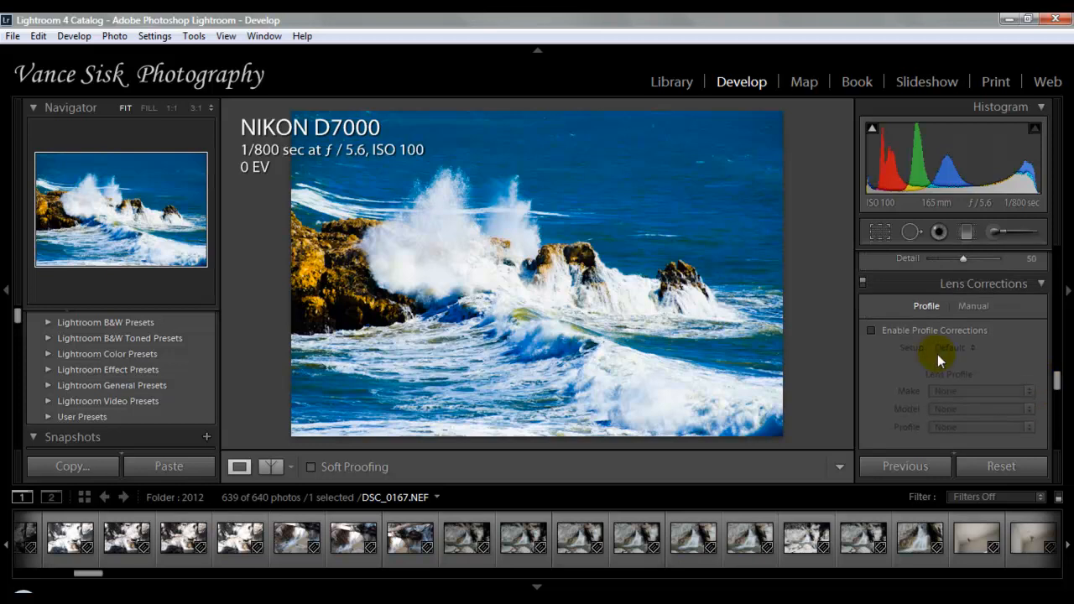
pyautogui.click(872, 330)
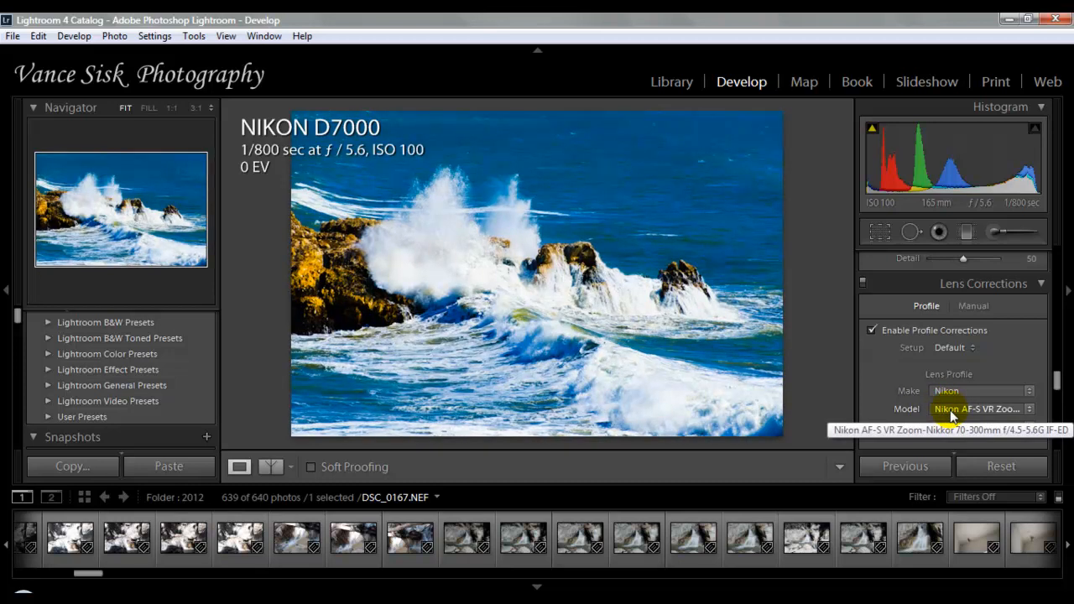
pyautogui.click(871, 330)
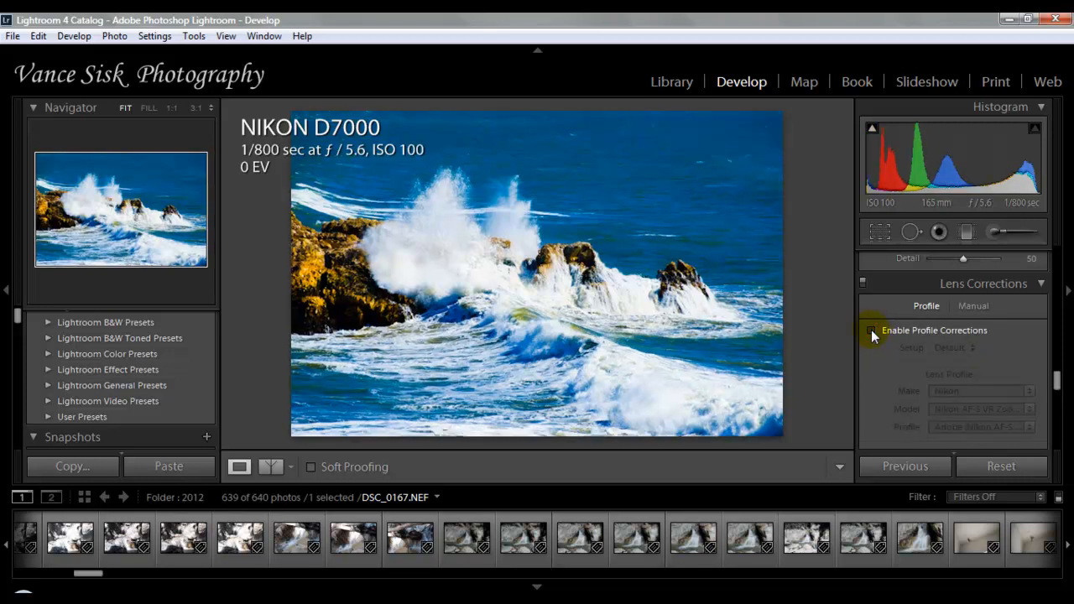
# - Compare the edited photo with the original in the Before & After layouts, and return to the single-image Loupe view
pyautogui.moveTo(1058, 380); pyautogui.dragTo(1062, 244)
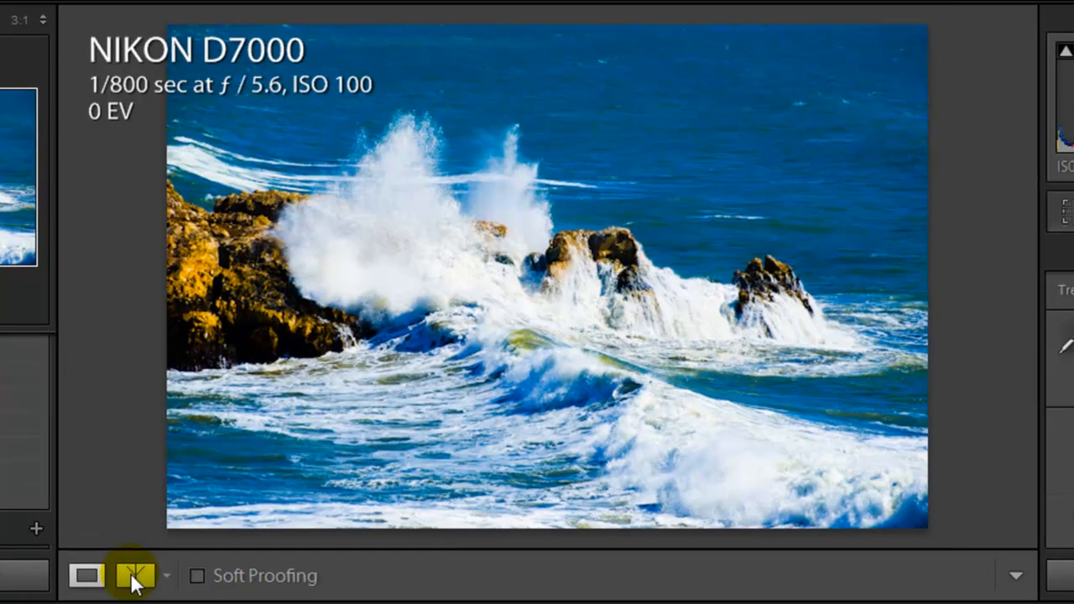
pyautogui.click(134, 577)
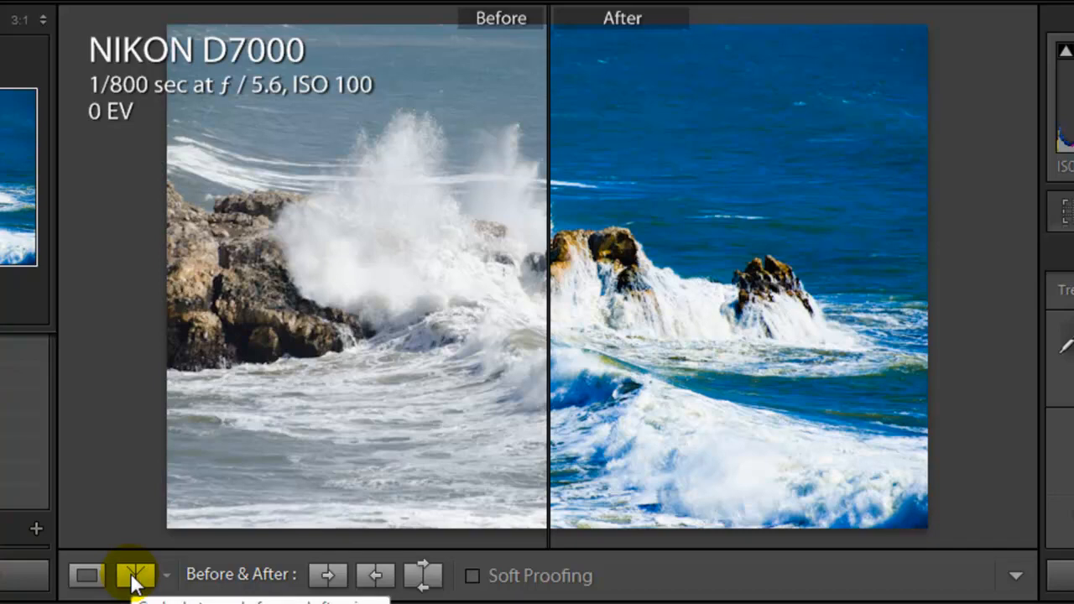
pyautogui.click(132, 576)
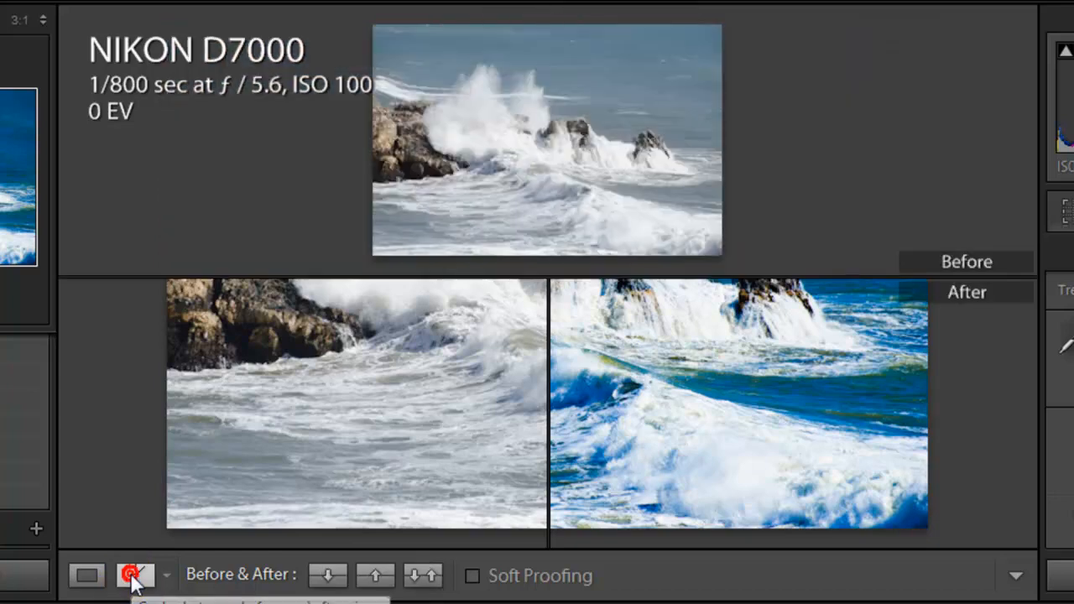
pyautogui.click(132, 576)
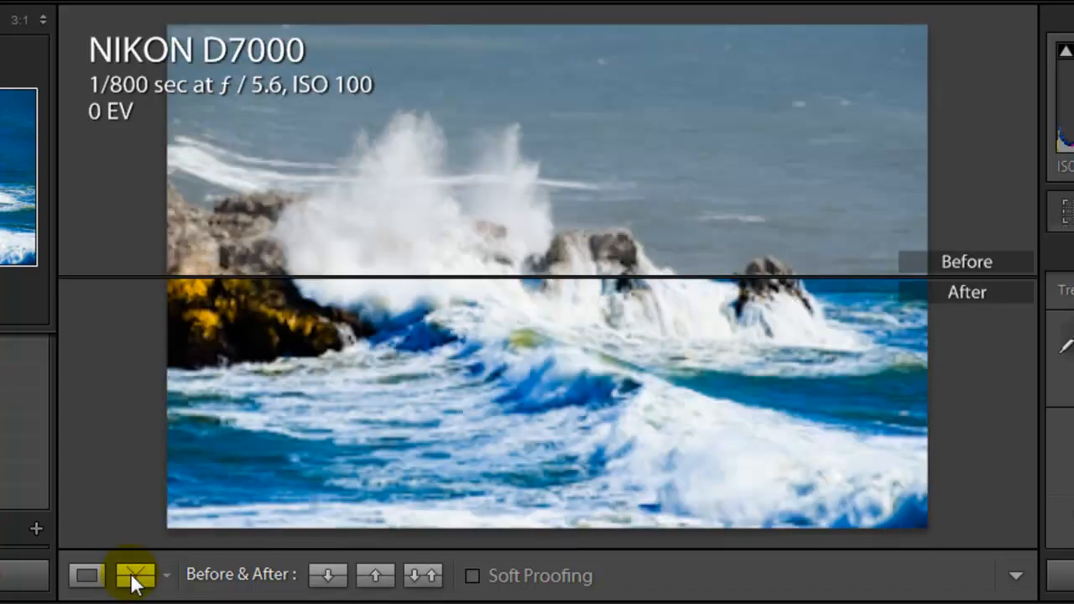
pyautogui.click(132, 576)
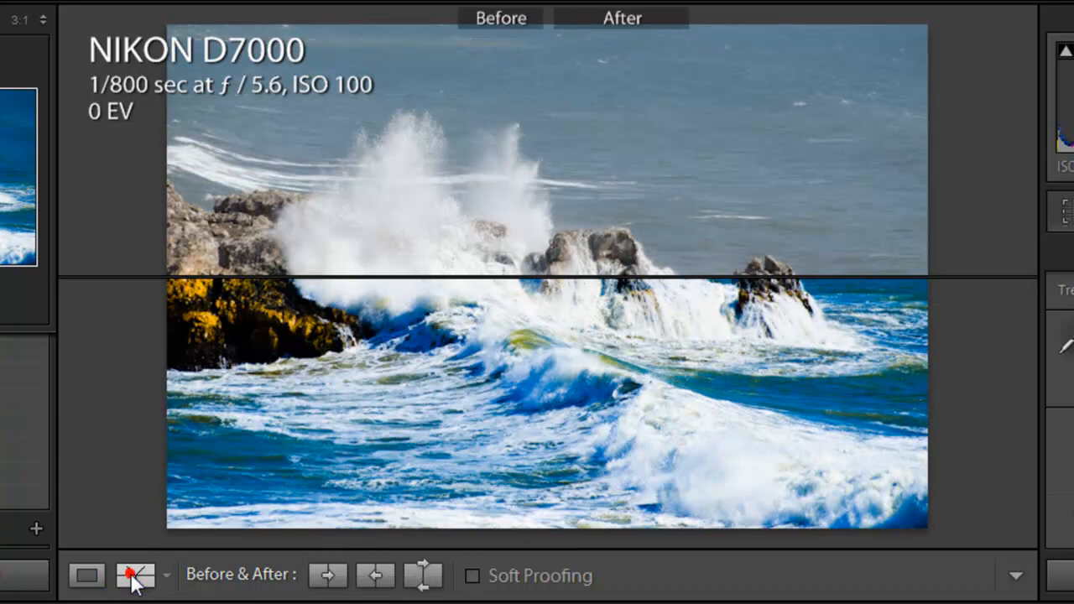
pyautogui.click(132, 576)
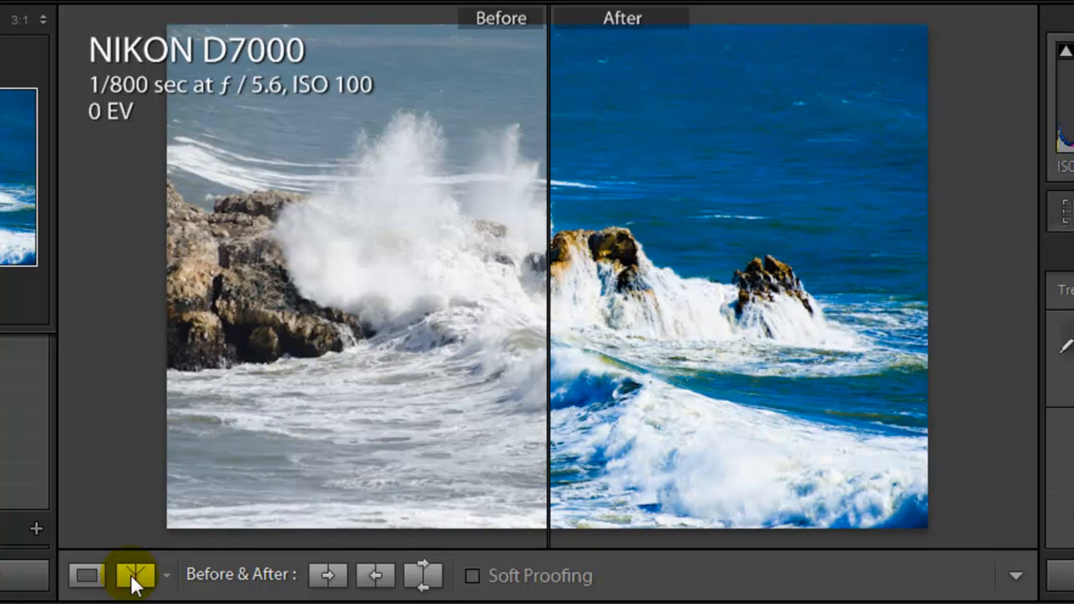
pyautogui.click(86, 575)
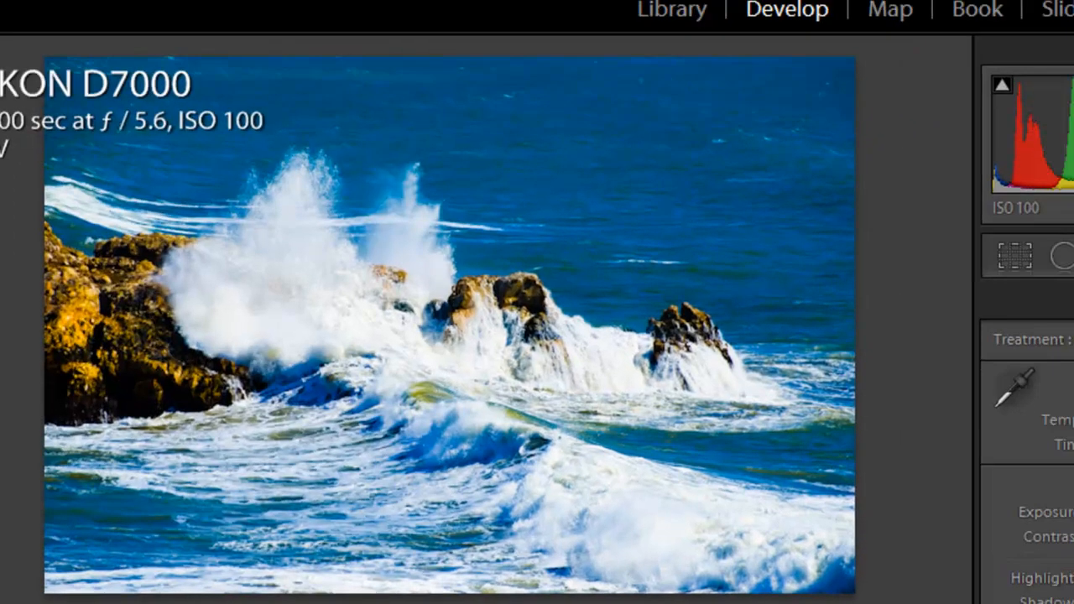